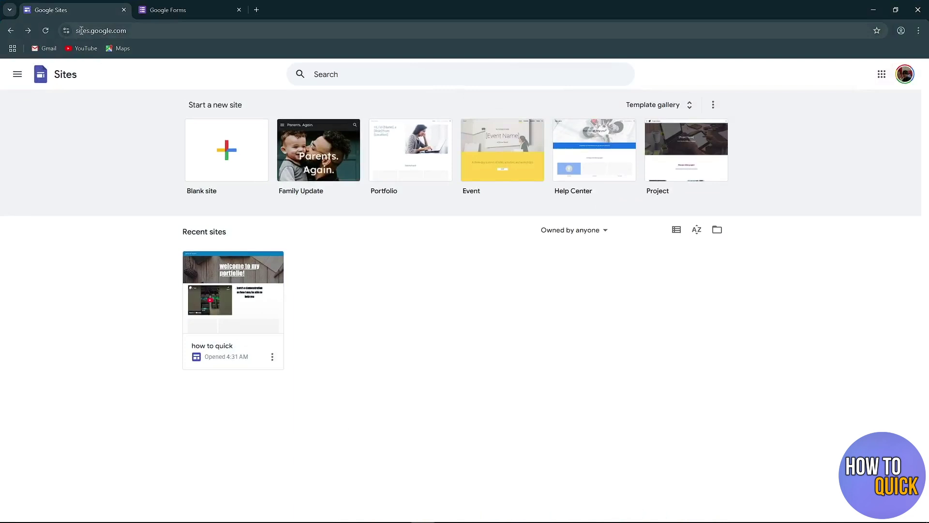
- Create a new blank site and view its page list and theme options
left_click_drag(102, 31, 147, 30)
left_click(129, 125)
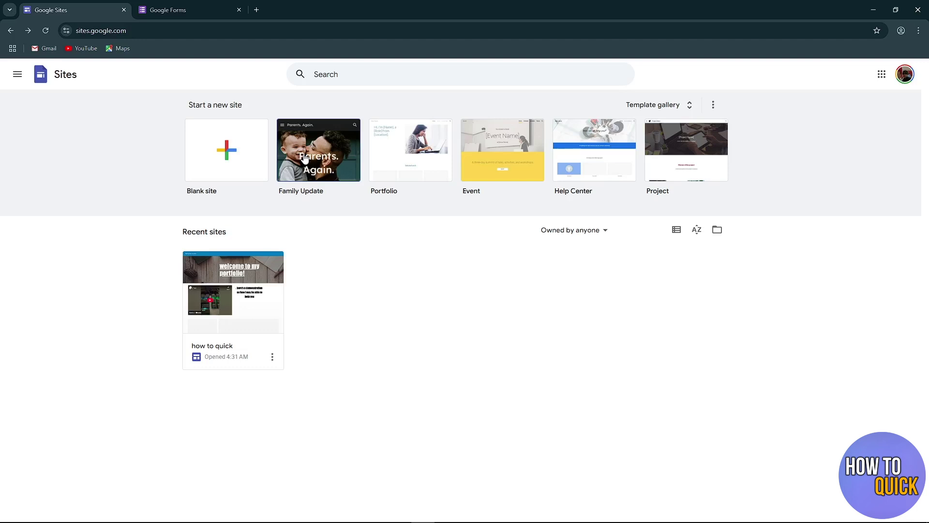
left_click(224, 151)
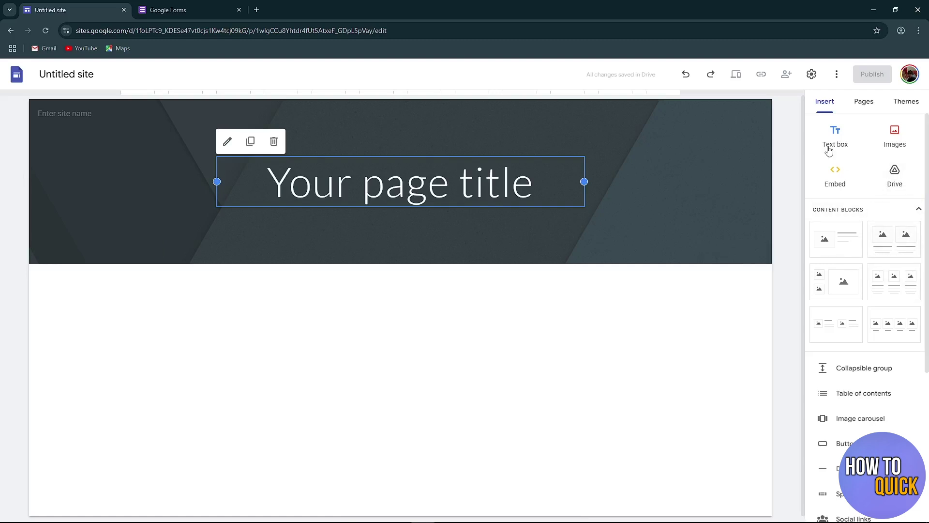
left_click(857, 109)
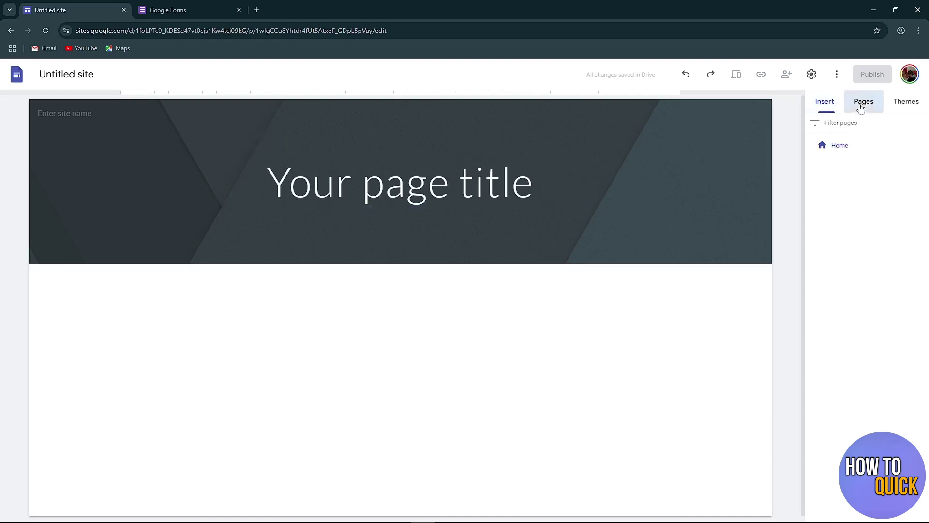
left_click(900, 107)
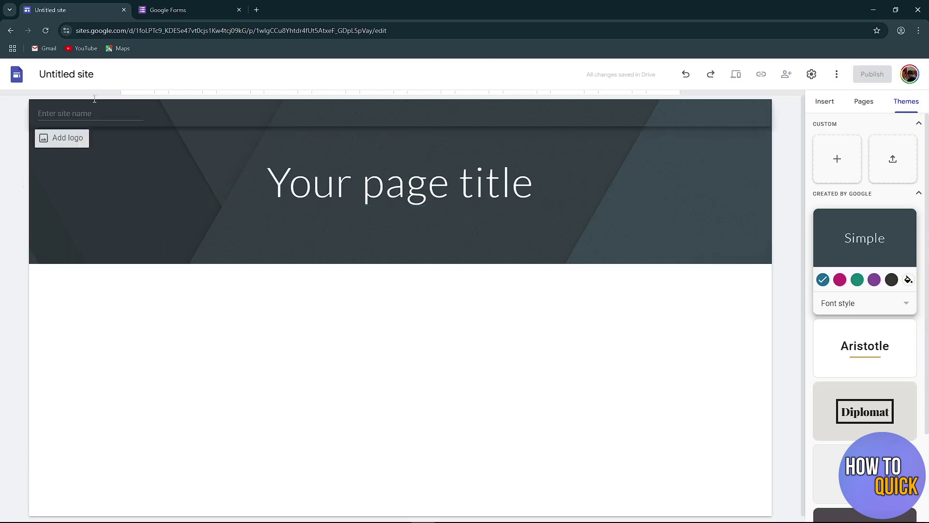
- Rename the untitled site document as "how to quick" and check the site name in the header
left_click(95, 72)
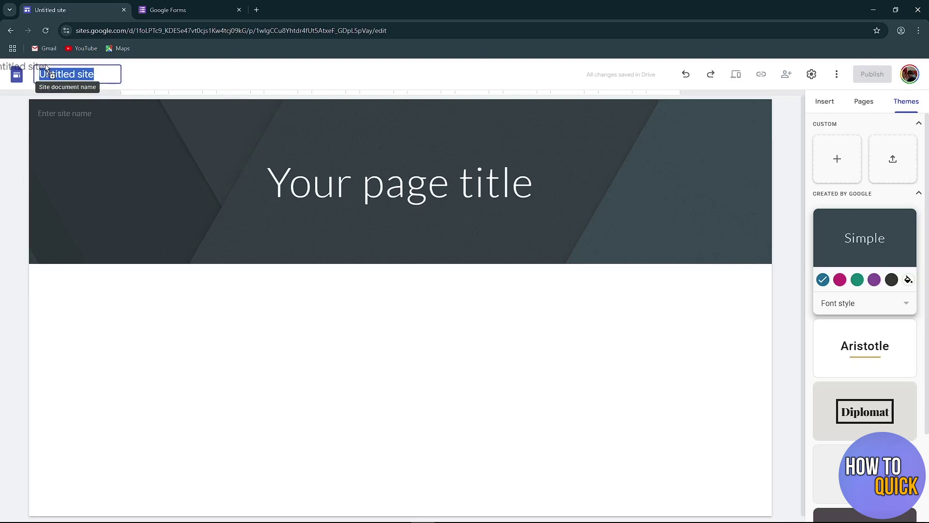
key("BackSpace")
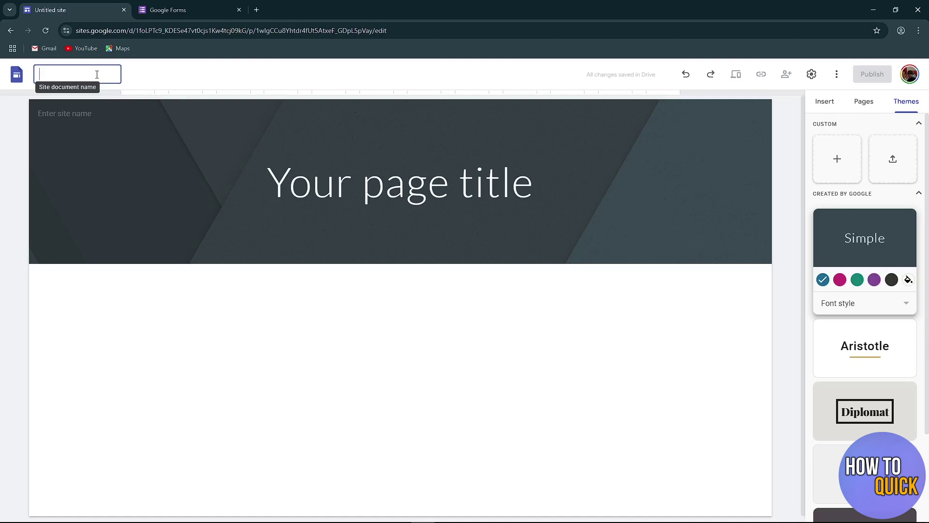
type("how to quick")
key("Return")
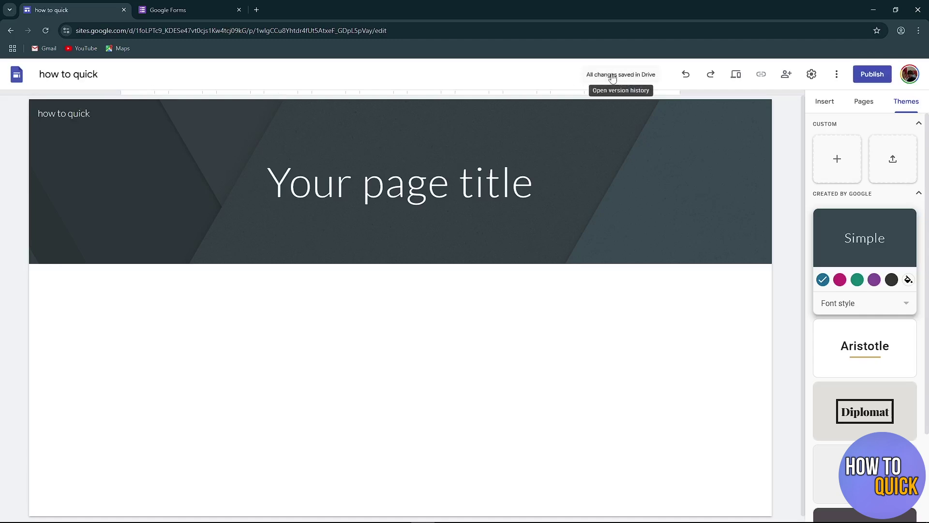
mouse_move(62, 114)
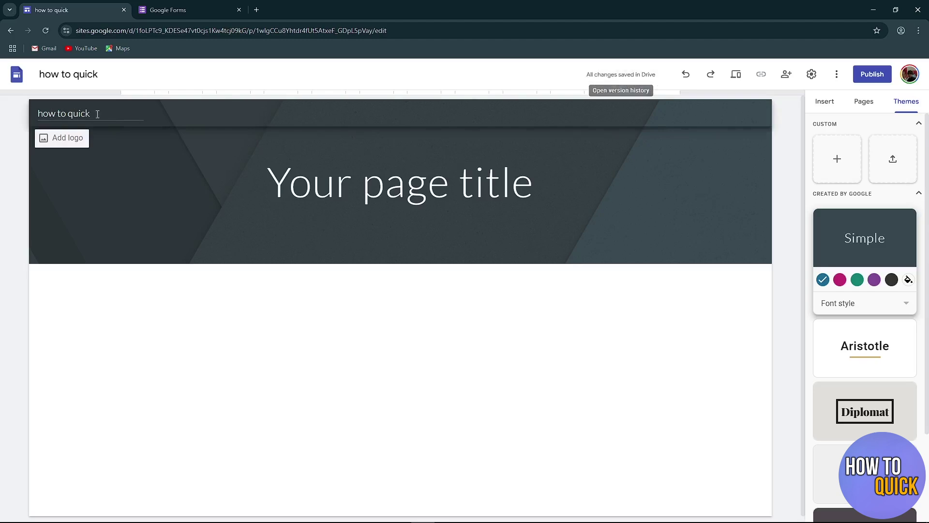
left_click(95, 112)
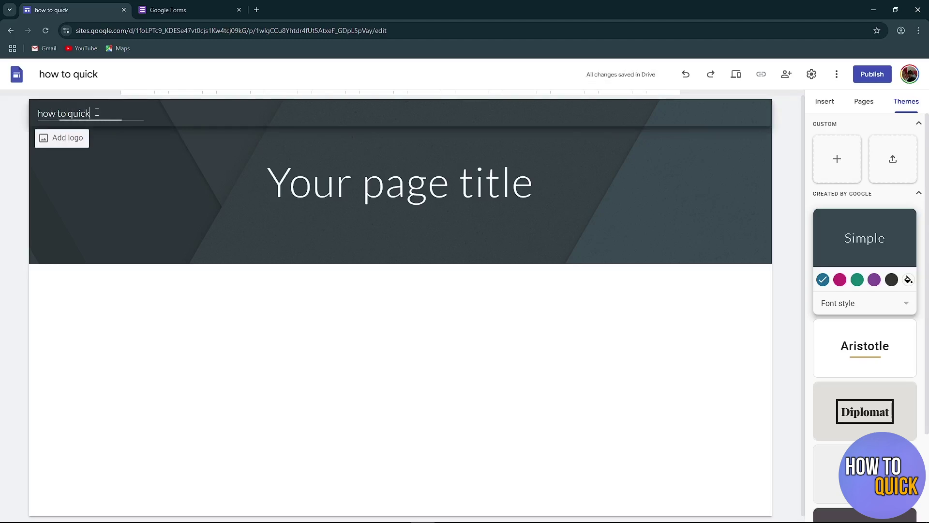
left_click(18, 120)
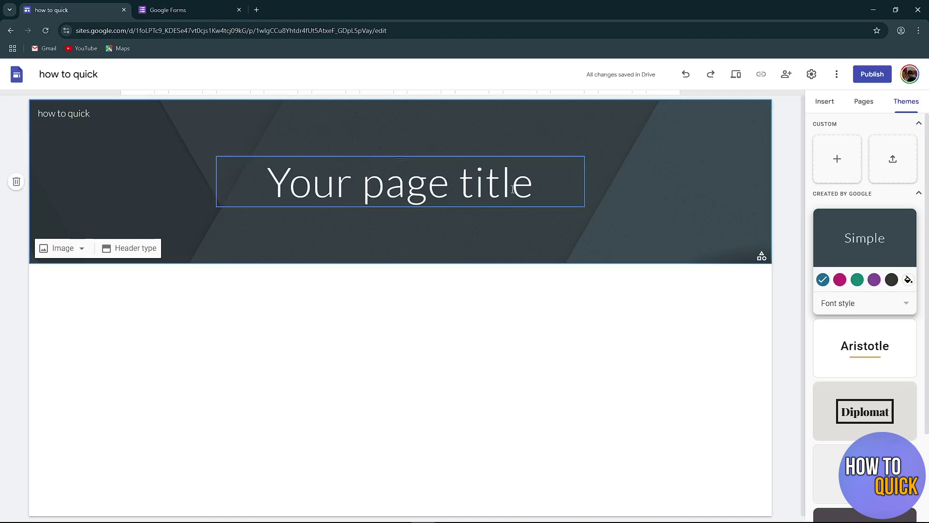
- Replace the placeholder page title in the header with "welcome to my website"
left_click_drag(534, 185, 269, 189)
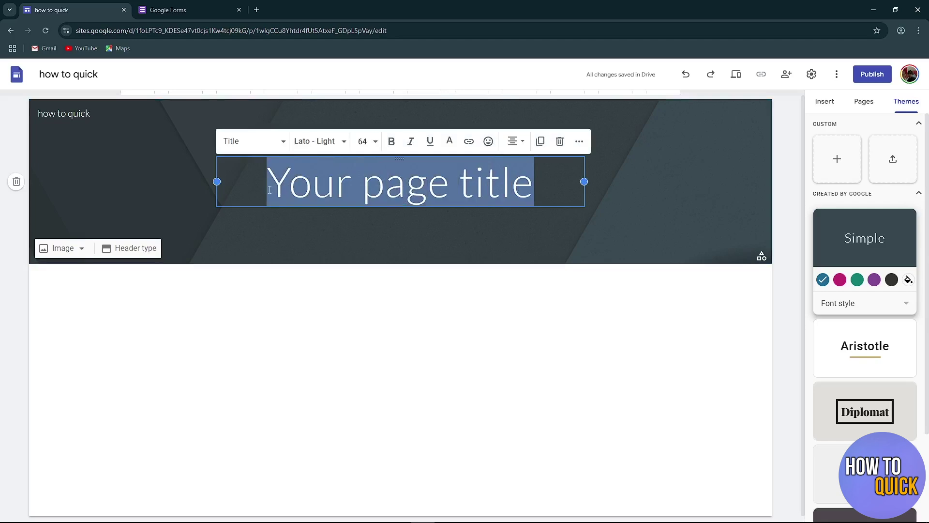
key("BackSpace")
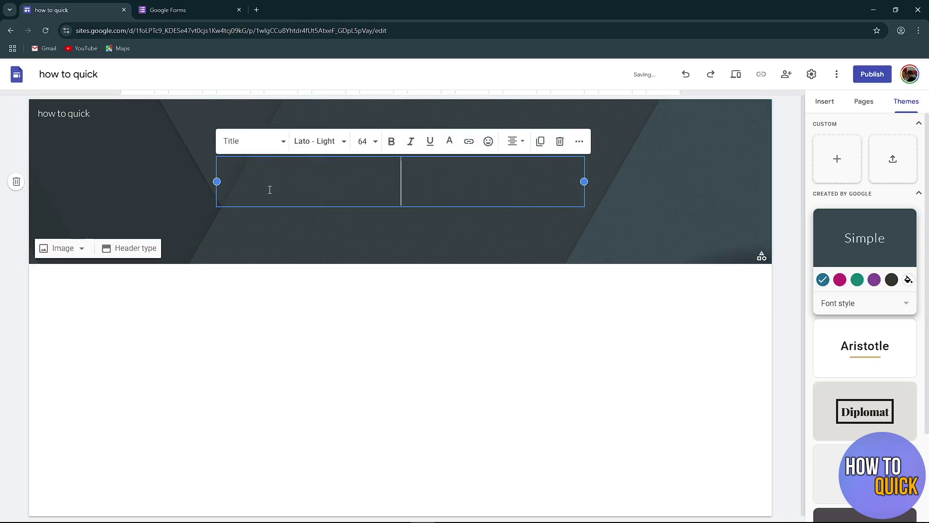
type("we")
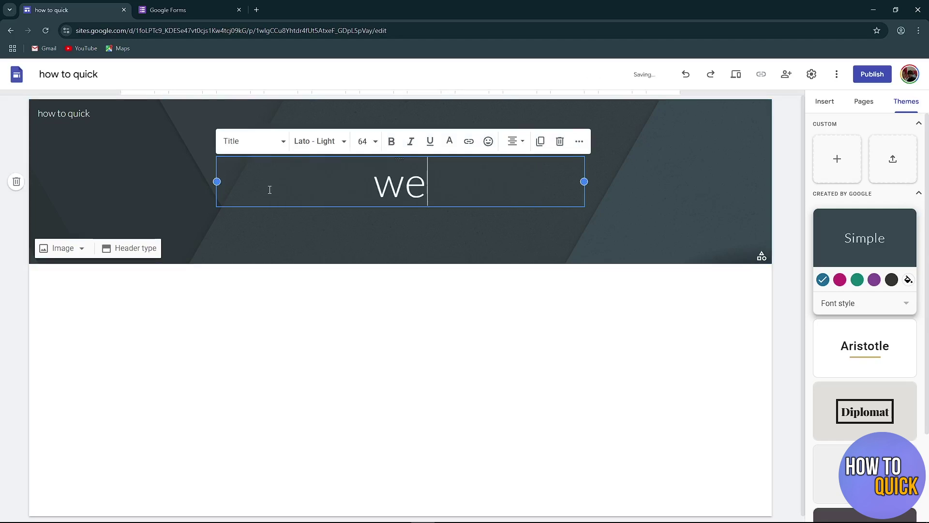
type("lcome")
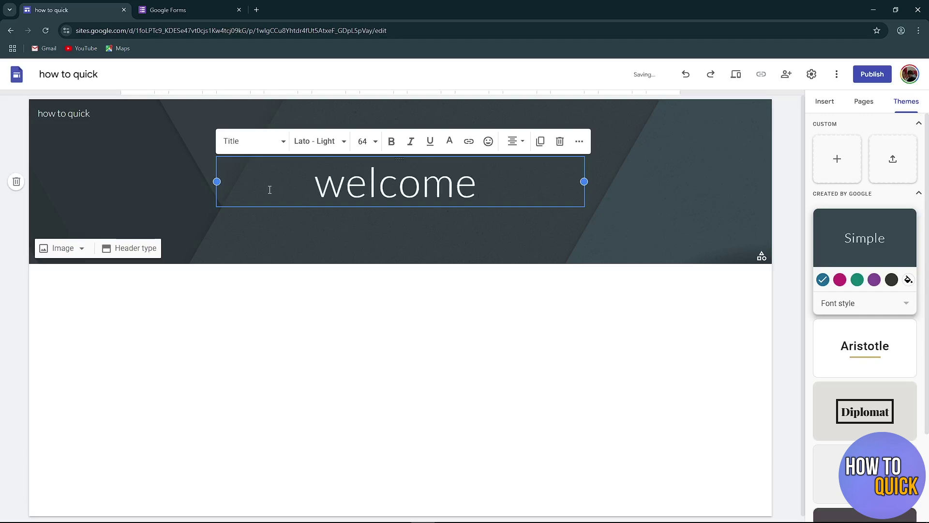
type(" to my web")
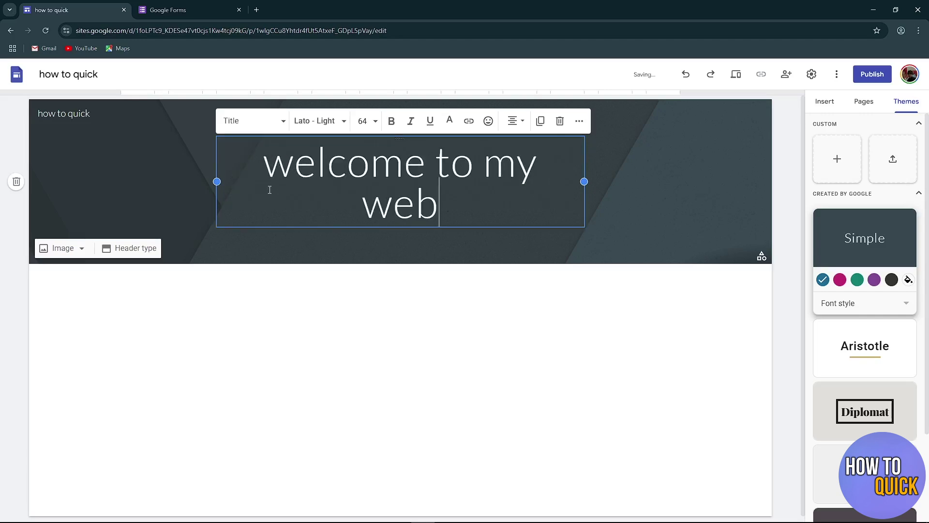
type("site")
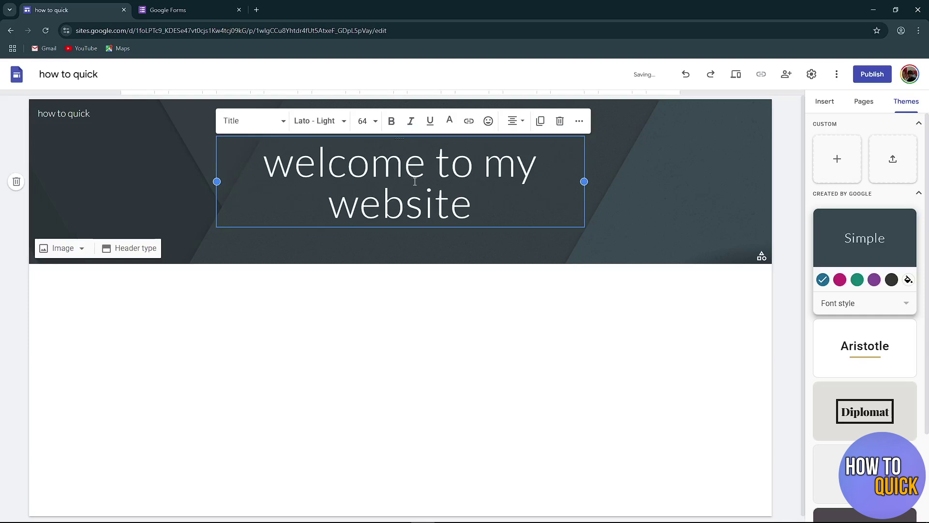
- Change the font of the whole page title to Impact
left_click_drag(477, 205, 266, 161)
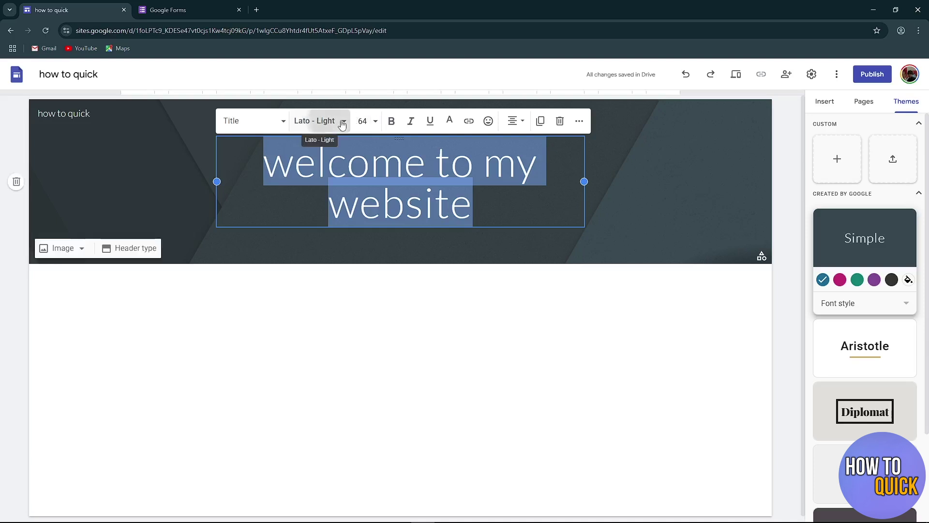
left_click(317, 121)
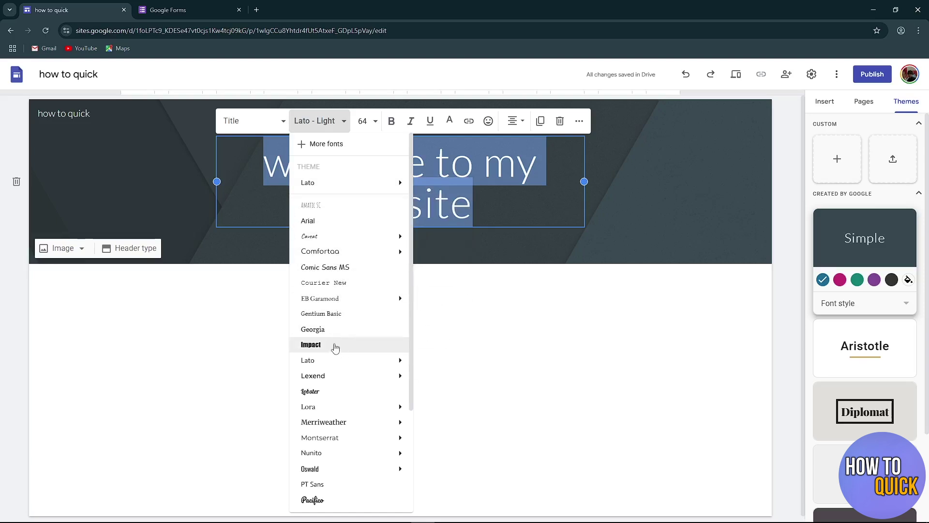
left_click(338, 347)
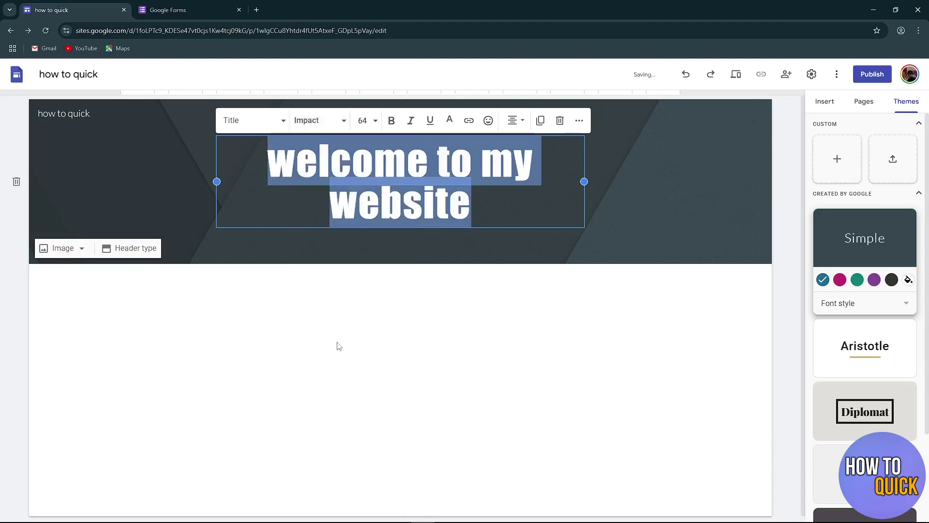
left_click(477, 249)
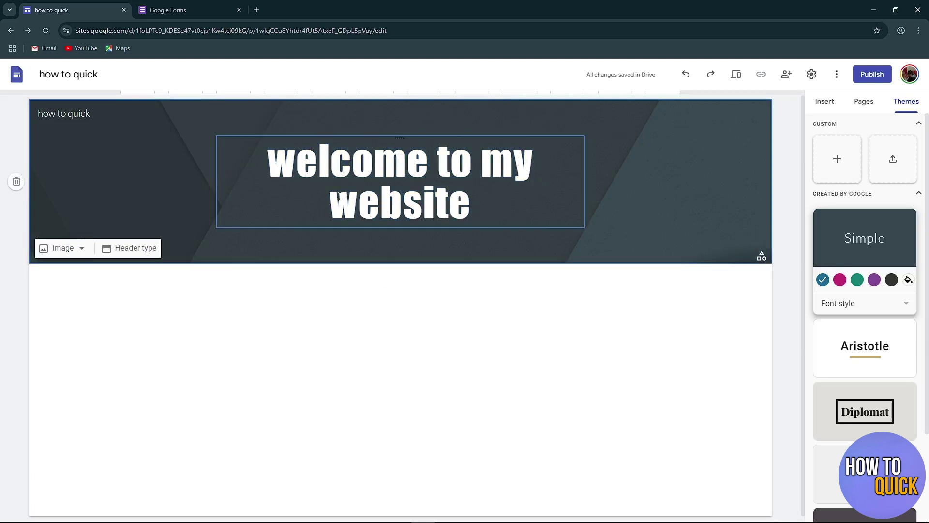
- Make the whole page title bold, italic and underlined
left_click(475, 203)
left_click_drag(475, 203, 275, 165)
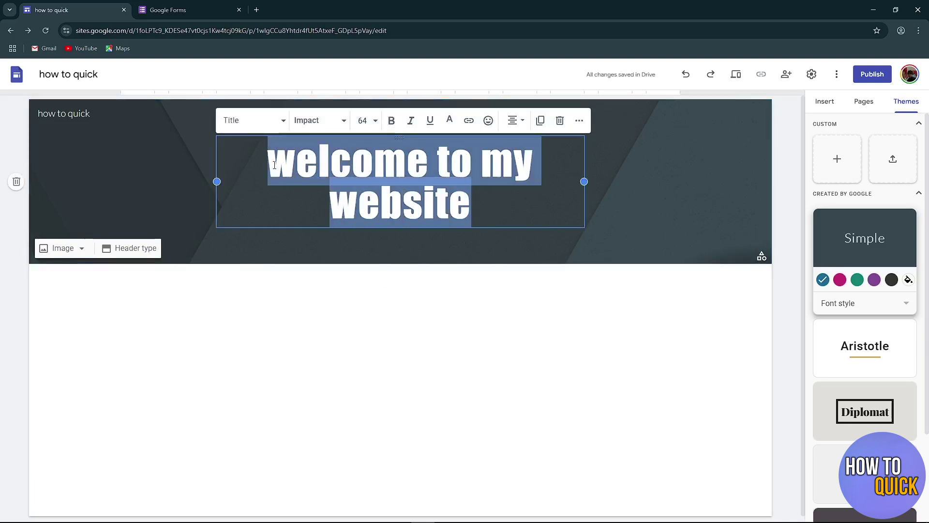
left_click(392, 122)
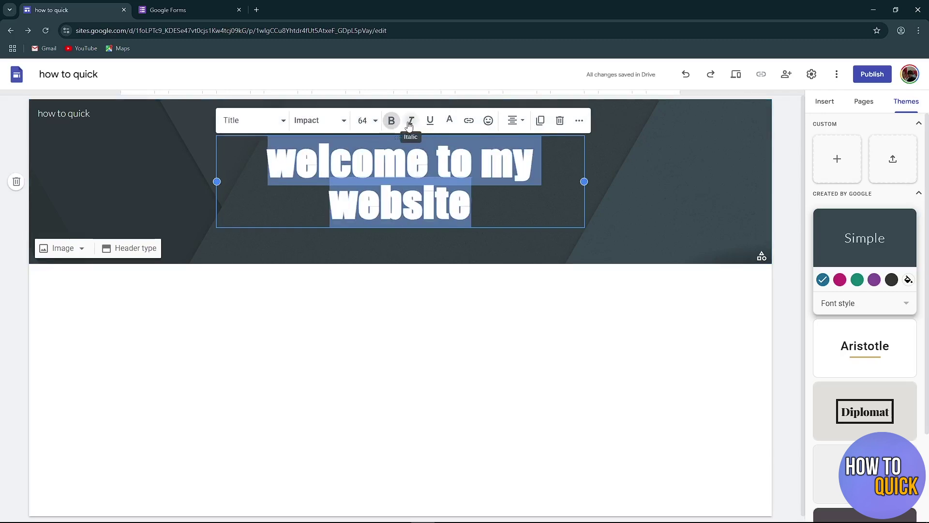
left_click(410, 122)
left_click(430, 122)
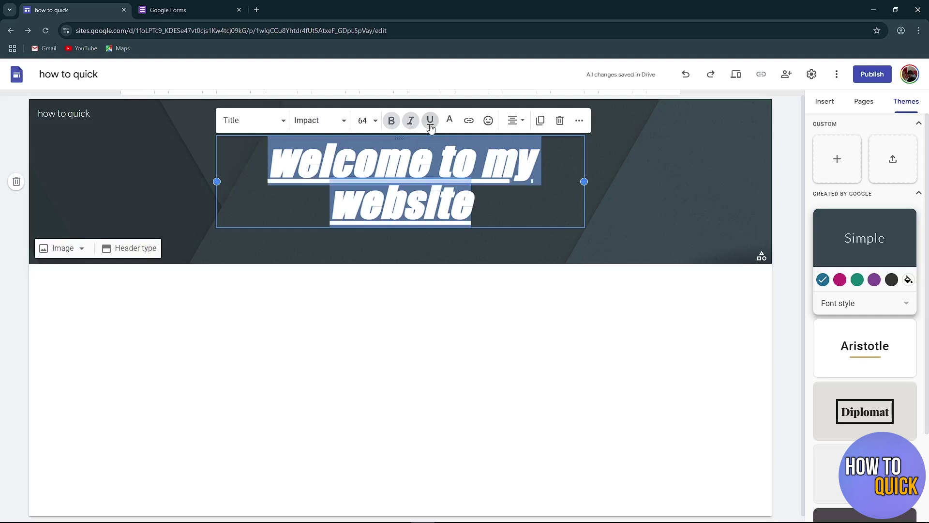
- Try right alignment on the page title and leave the text left-aligned in its box
left_click(520, 124)
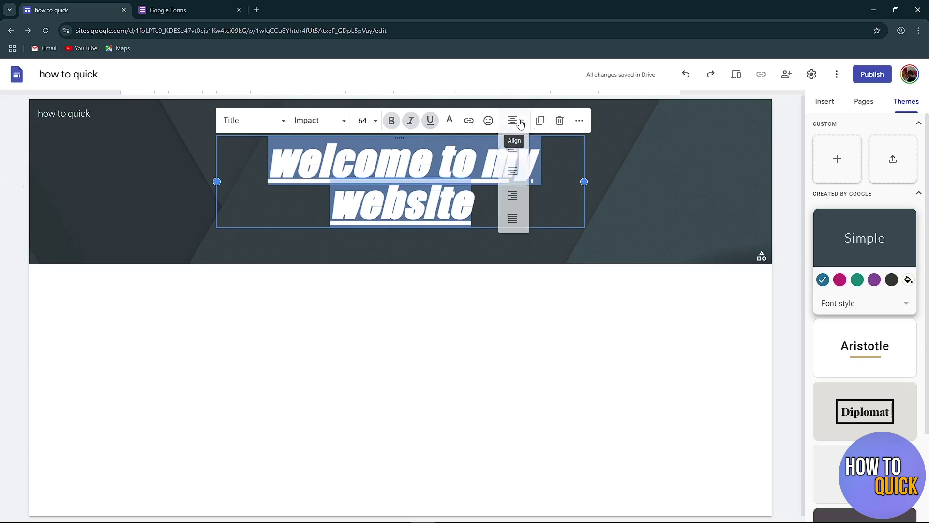
left_click(512, 147)
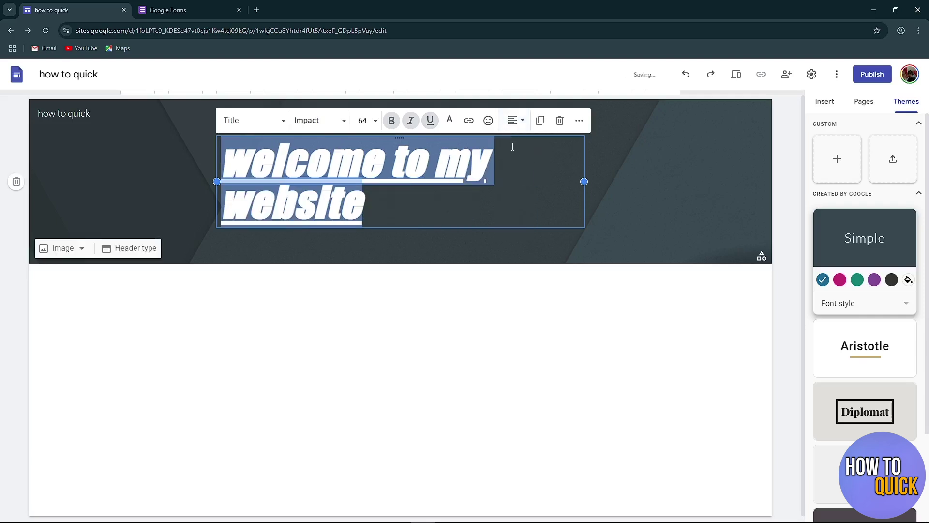
left_click(517, 126)
left_click(512, 193)
left_click(515, 120)
left_click(512, 148)
left_click(417, 305)
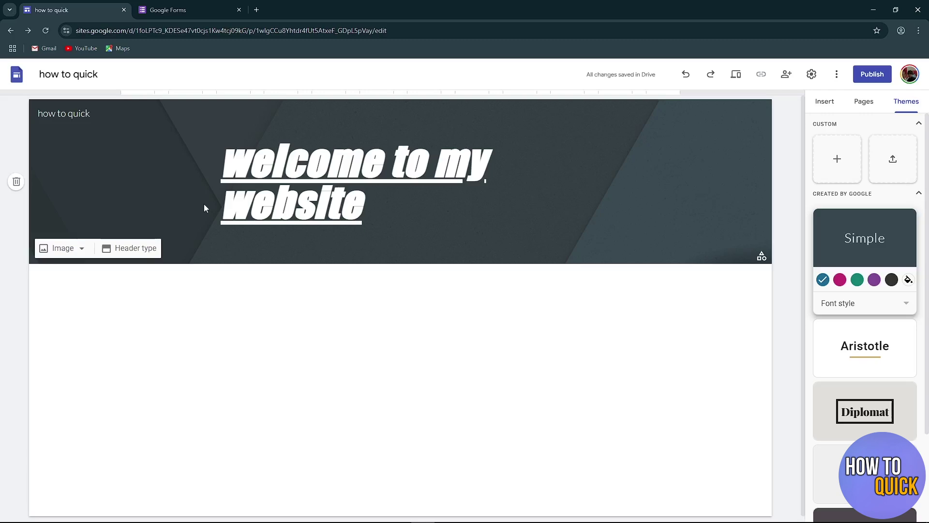
- Upload the picture IMG_1844 as the header background and reset the header to the default image
left_click(62, 250)
left_click(67, 279)
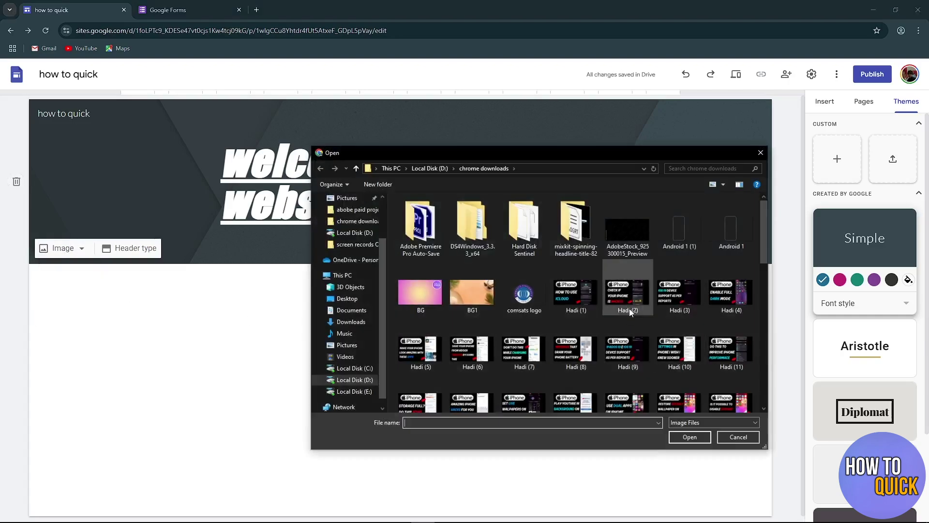
scroll(574, 305, "down", 5)
scroll(574, 305, "up", 5)
scroll(574, 304, "down", 5)
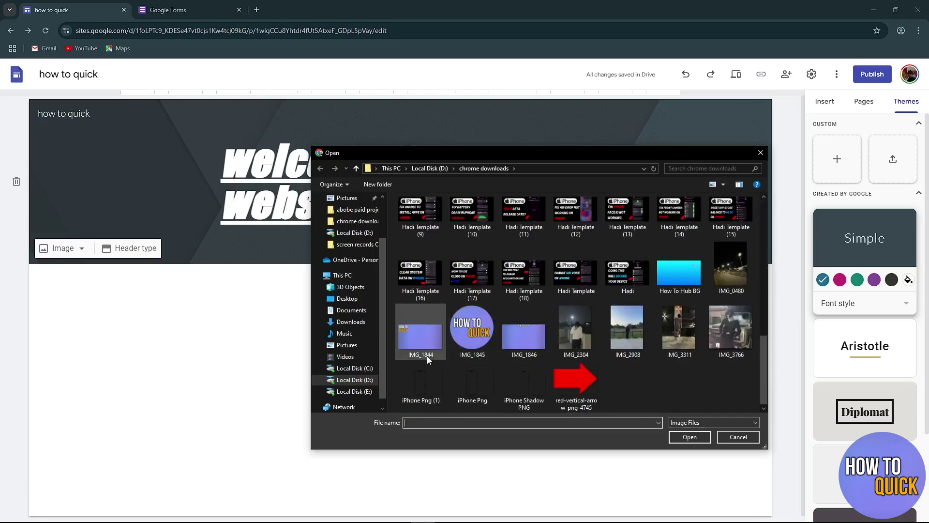
double_click(420, 346)
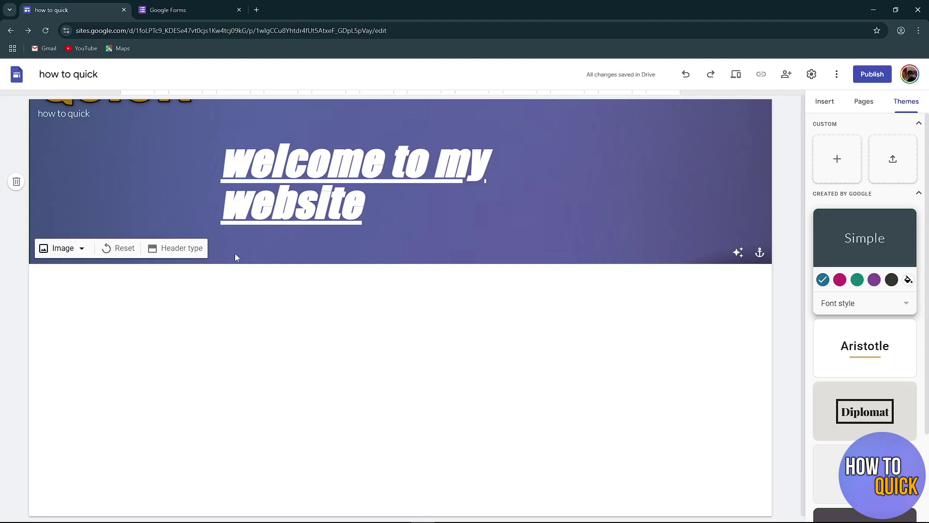
left_click(123, 248)
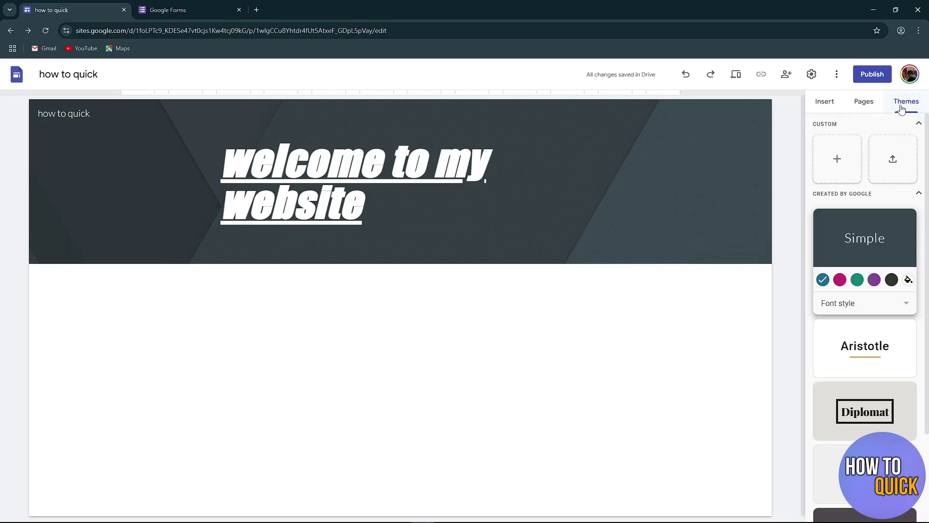
- Browse the themes created by Google and apply the Impression theme to the site
scroll(871, 241, "down", 2)
scroll(856, 348, "up", 2)
scroll(854, 369, "down", 2)
scroll(855, 338, "up", 2)
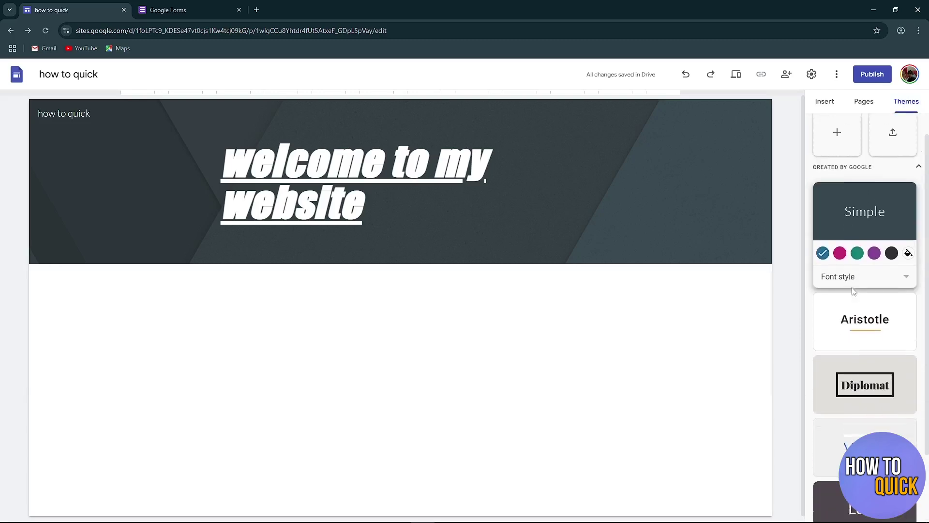
scroll(854, 302, "down", 2)
scroll(854, 302, "up", 2)
scroll(855, 302, "down", 2)
scroll(854, 302, "up", 2)
scroll(855, 302, "down", 2)
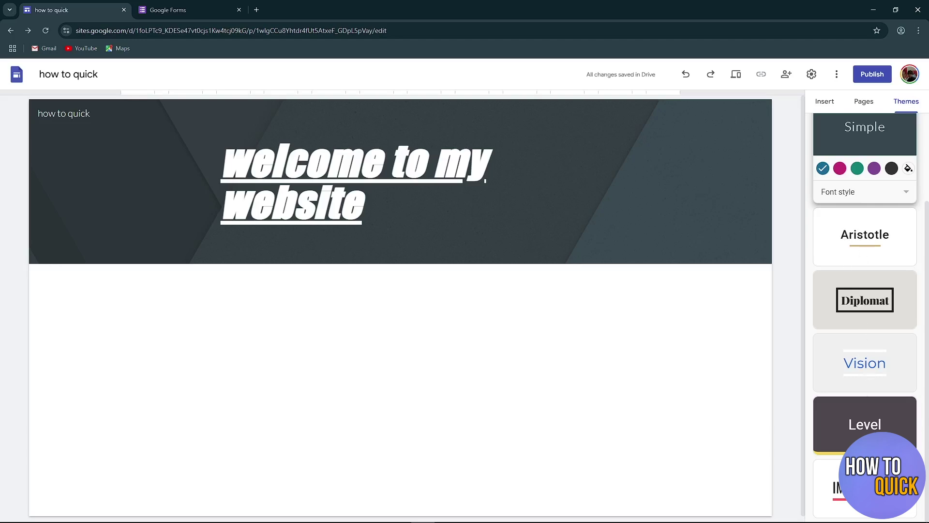
left_click(833, 486)
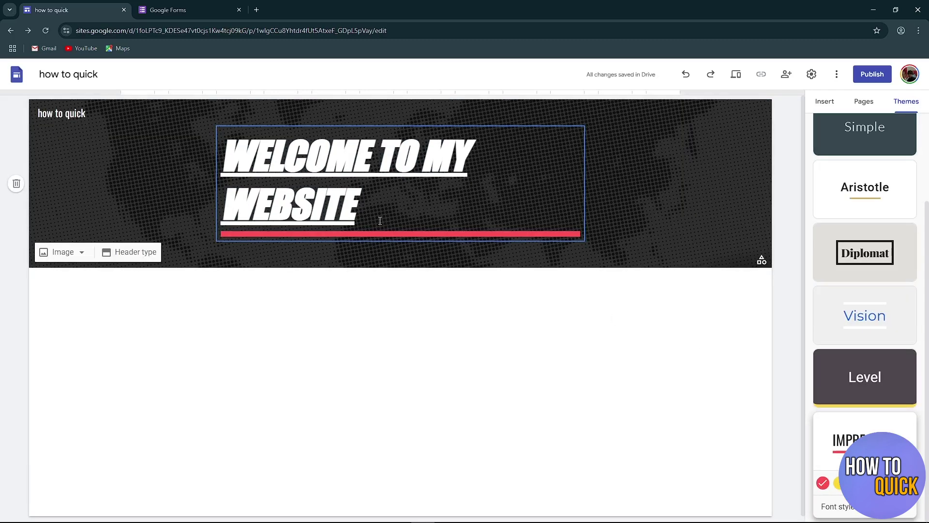
left_click(666, 173)
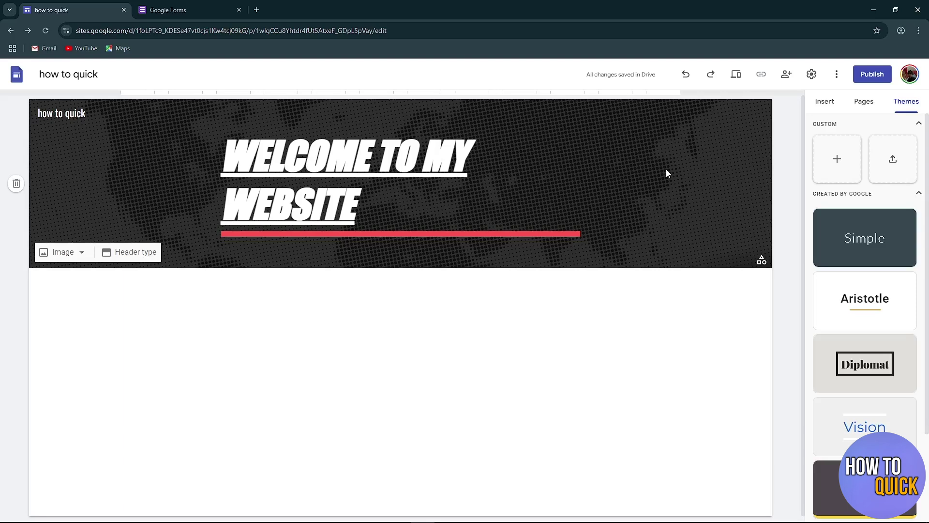
- Add a new page named "About me" to the site
left_click(860, 109)
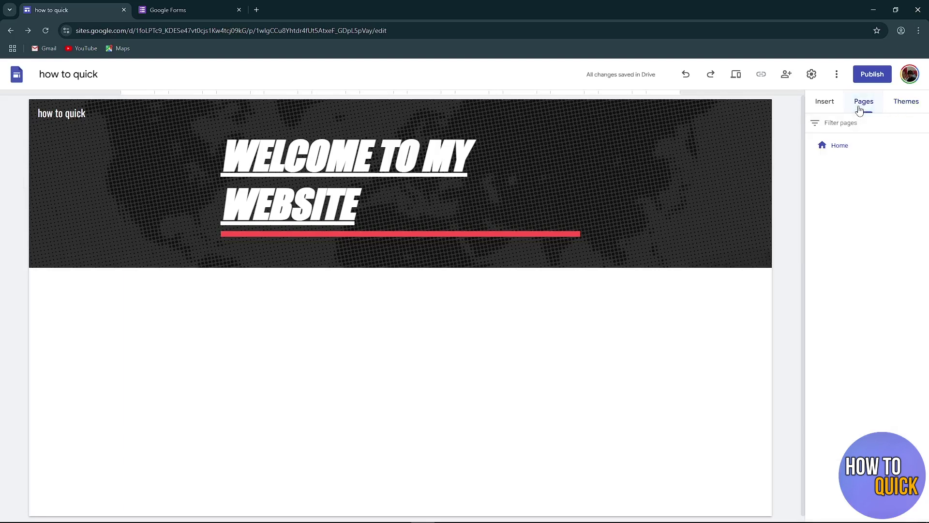
mouse_move(867, 488)
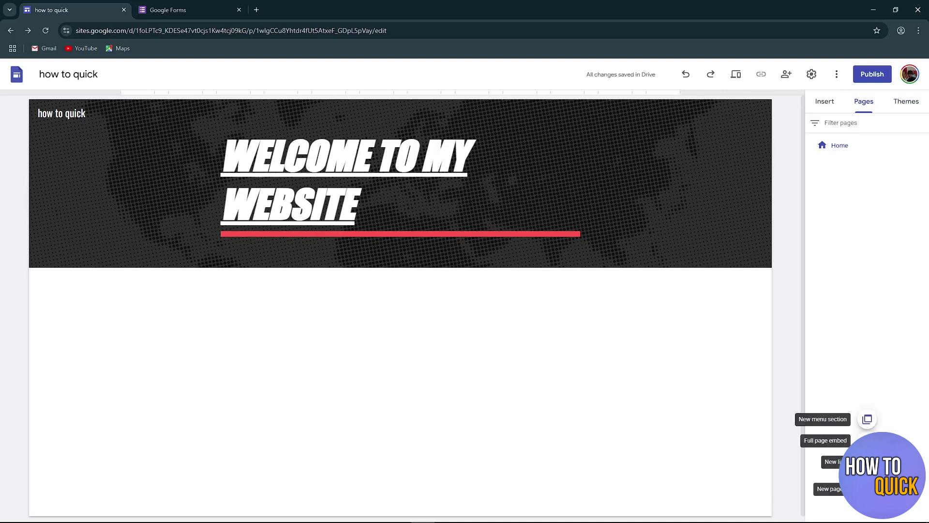
left_click(867, 488)
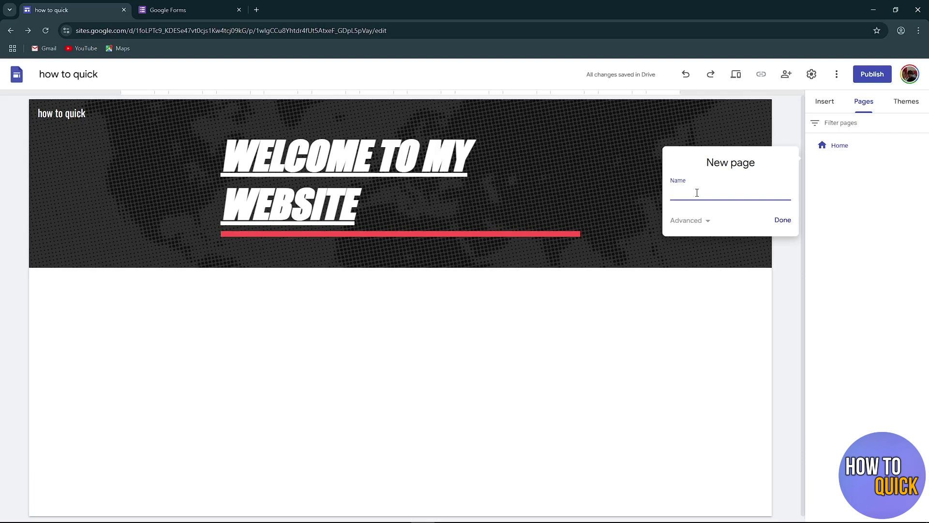
type("about me")
left_click(674, 192)
key("BackSpace")
type("A")
left_click(781, 219)
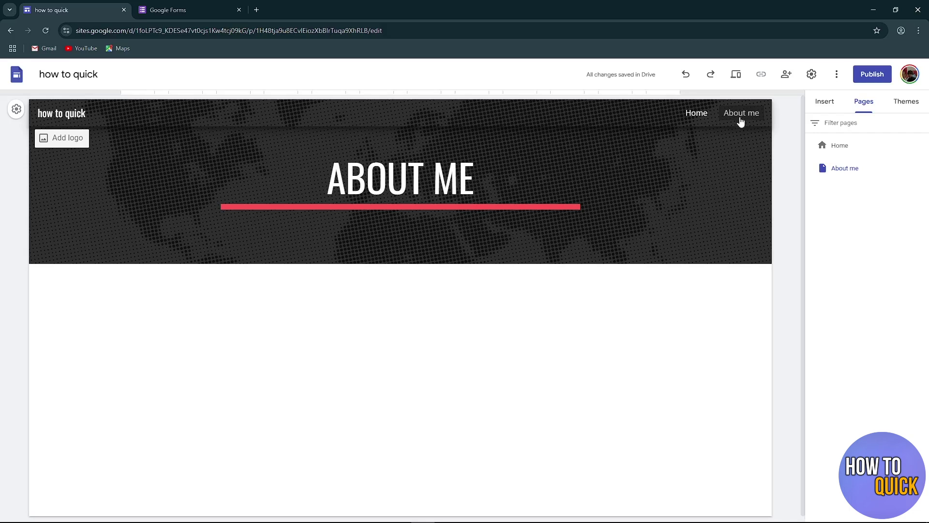
- Look over the About me page and check the site navigation by switching between Home and About me
scroll(402, 220, "down", 2)
scroll(402, 220, "up", 2)
scroll(402, 220, "down", 2)
scroll(402, 220, "up", 1)
scroll(402, 223, "up", 1)
left_click(696, 116)
left_click(753, 114)
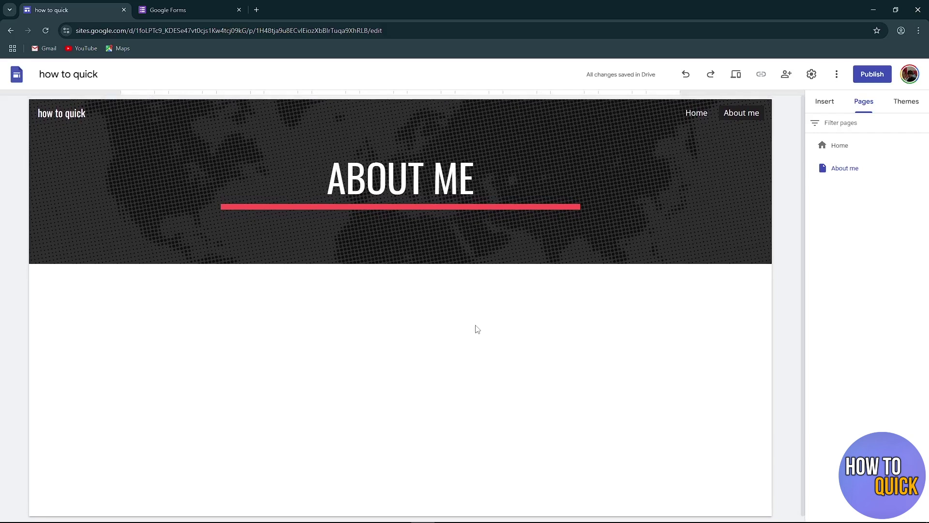
left_click(700, 115)
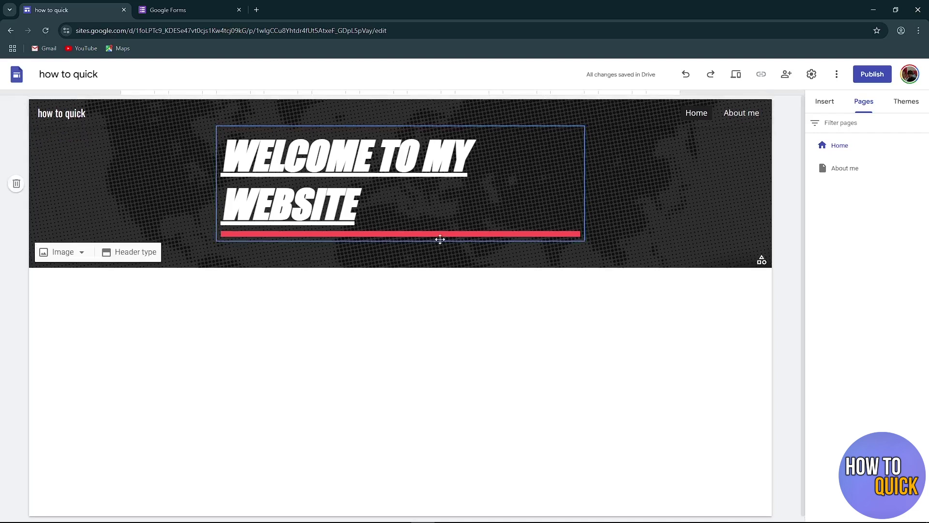
- Insert a button named "ABOUT ME" on the Home page, linked to the site's About me page
left_click(825, 102)
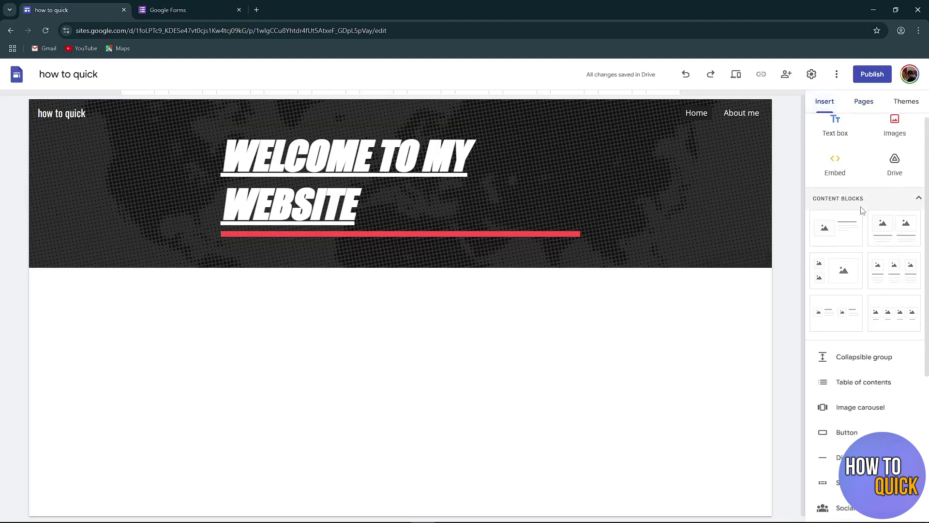
scroll(853, 242, "down", 5)
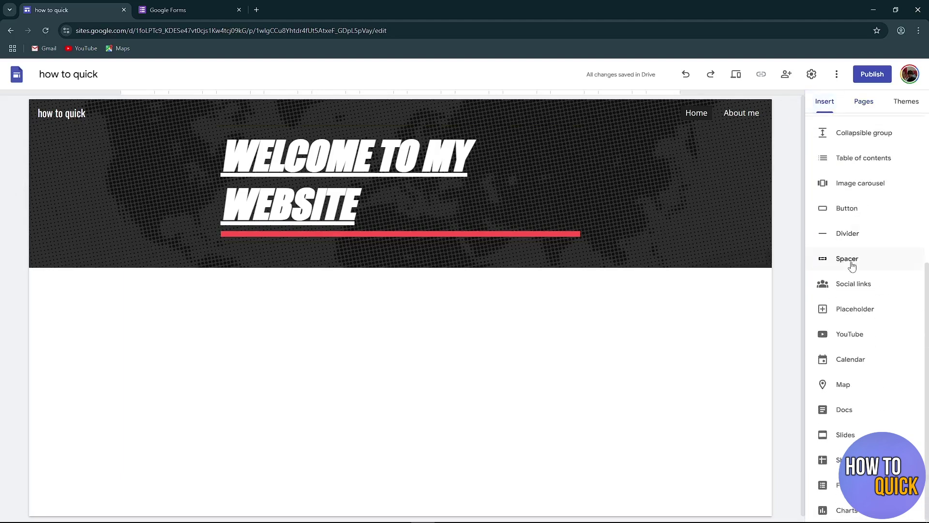
left_click(846, 211)
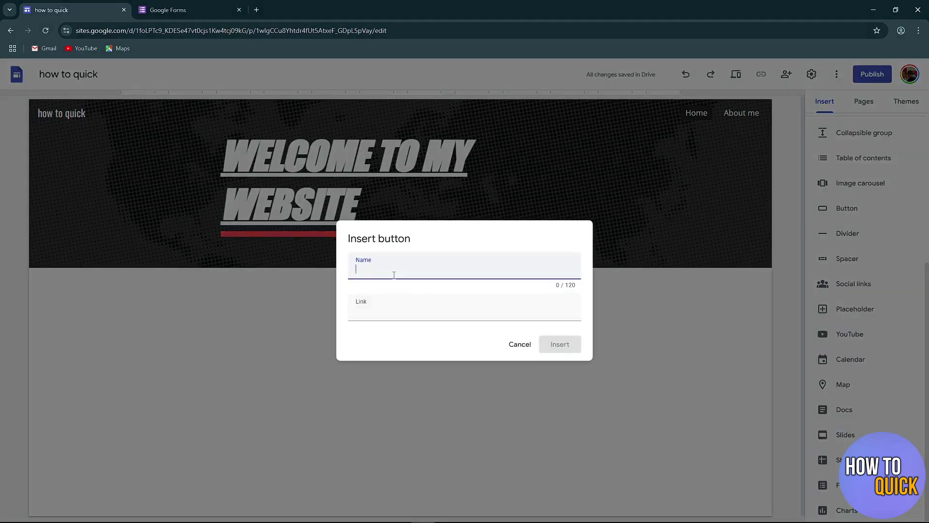
type("ABOUT ME")
left_click(378, 308)
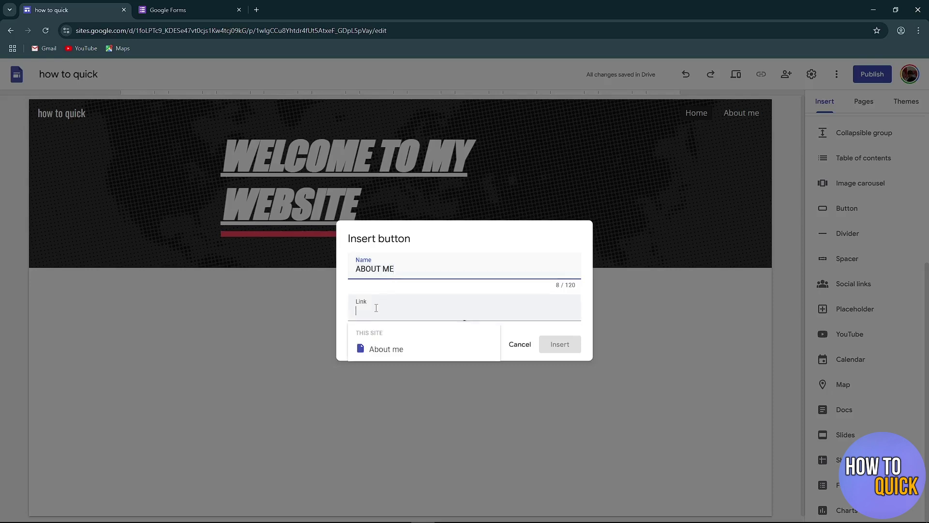
left_click(391, 349)
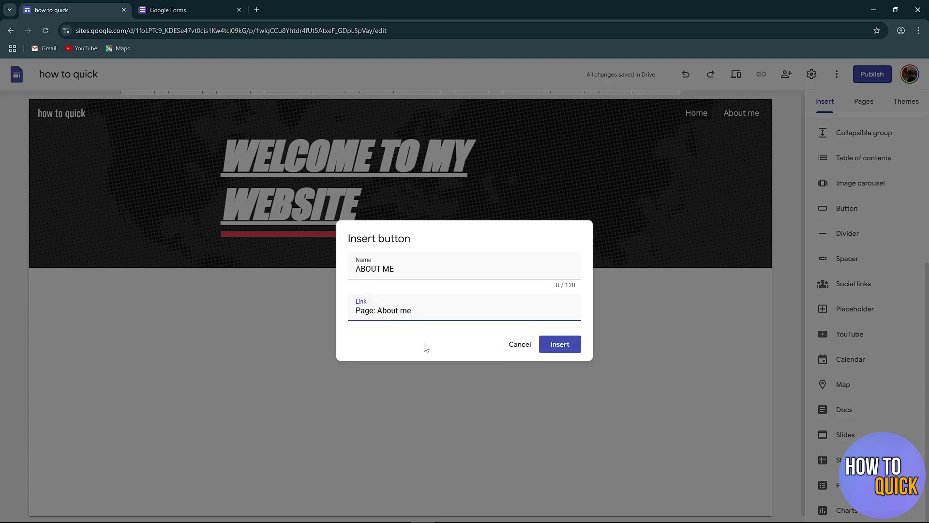
left_click(560, 344)
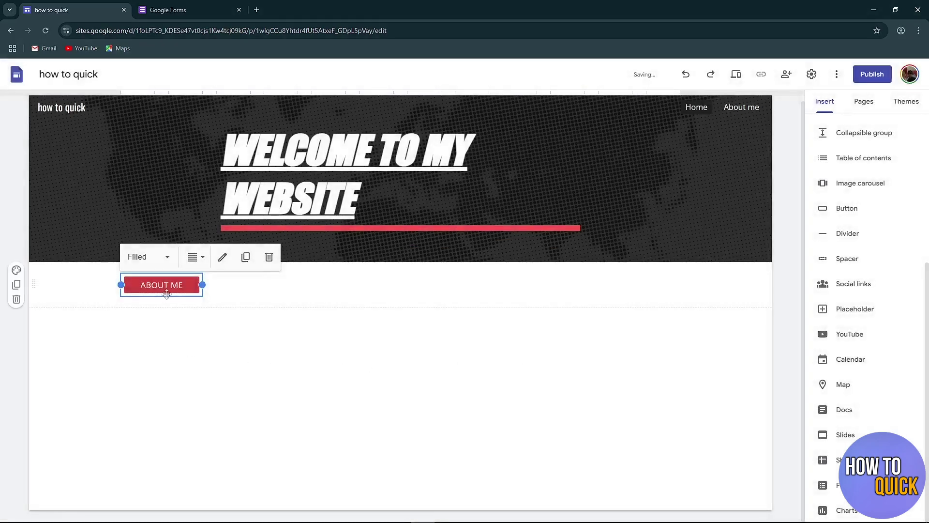
- Try to reposition the ABOUT ME button, view the About me page and return to Home
left_click_drag(169, 285, 69, 294)
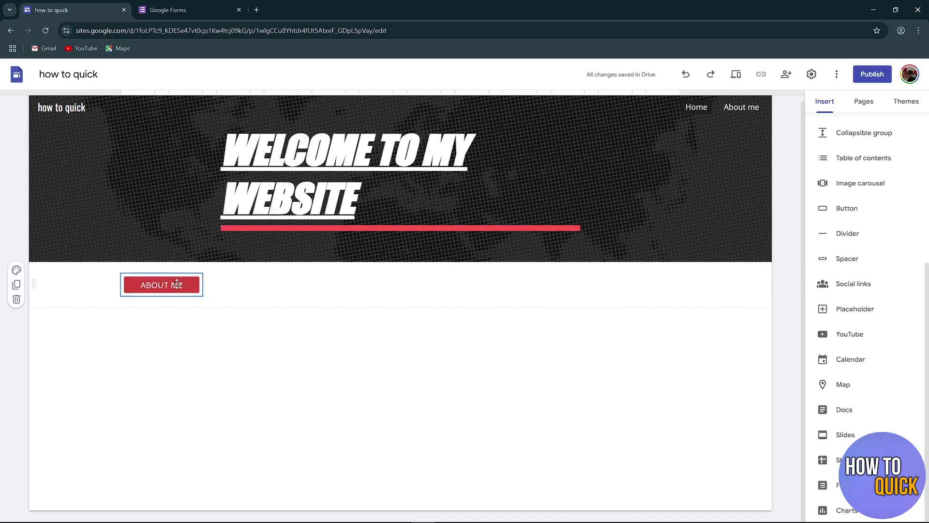
left_click(745, 116)
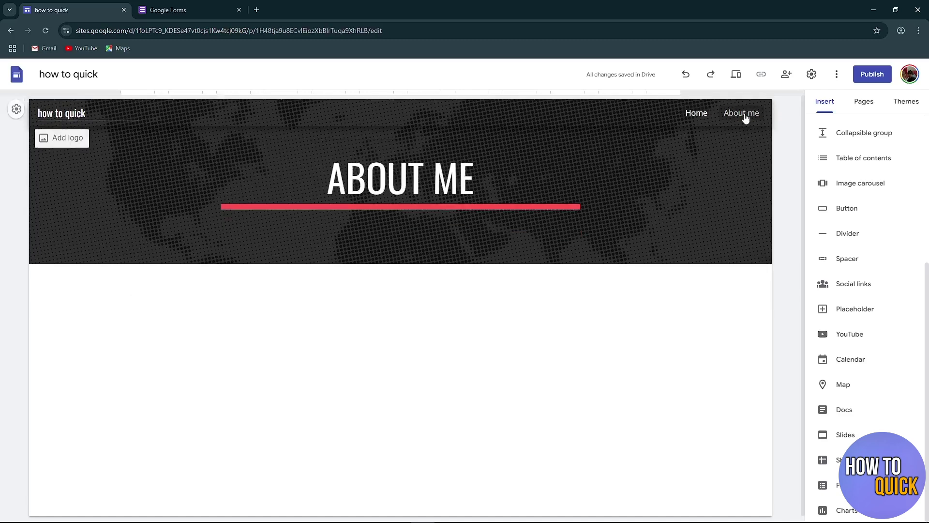
left_click(698, 121)
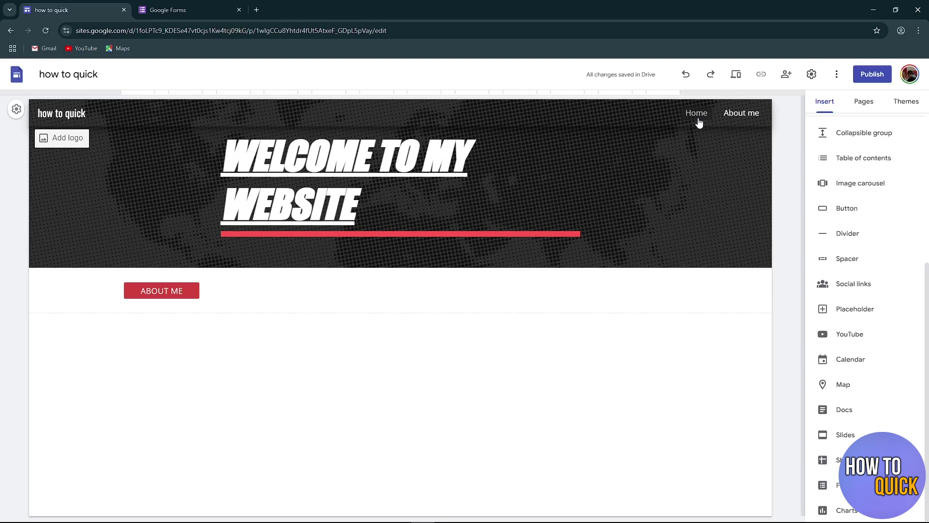
- Insert the content block with one image beside a heading and text below the ABOUT ME button
scroll(842, 310, "up", 5)
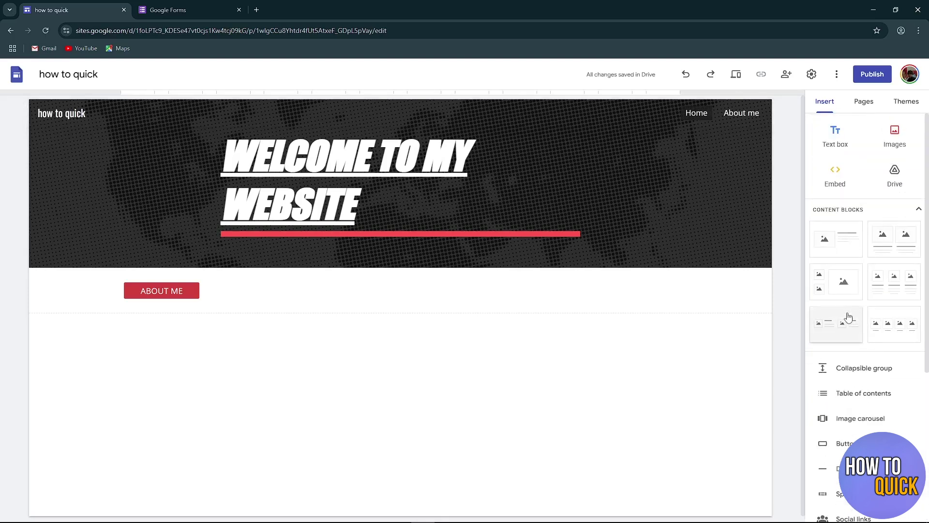
left_click(825, 108)
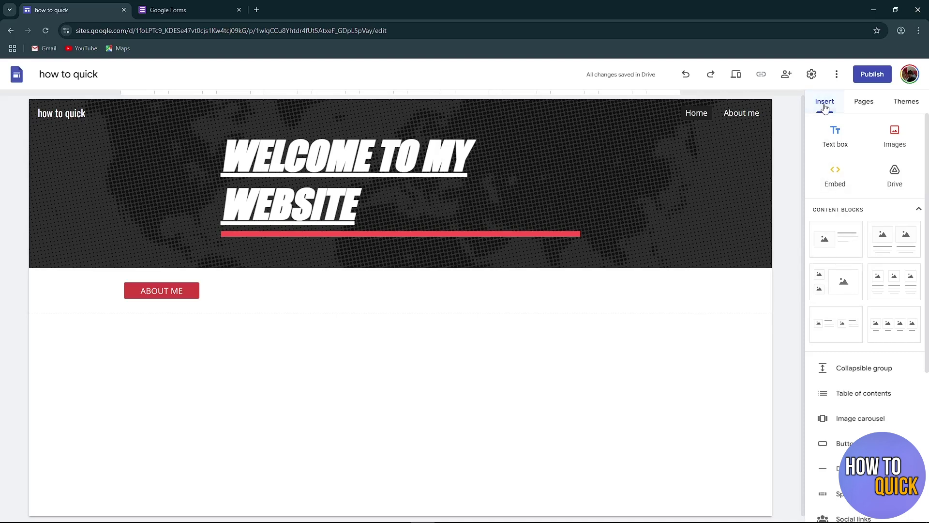
left_click(837, 241)
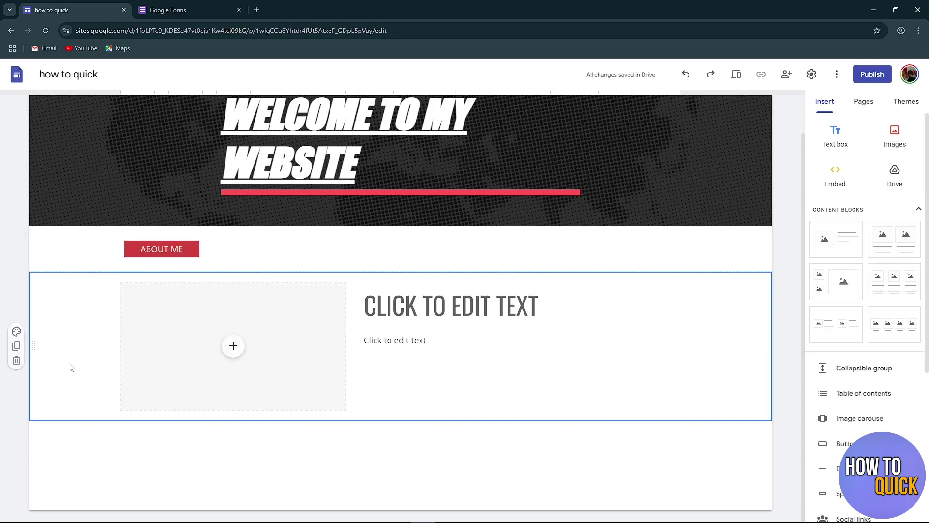
left_click_drag(286, 359, 175, 338)
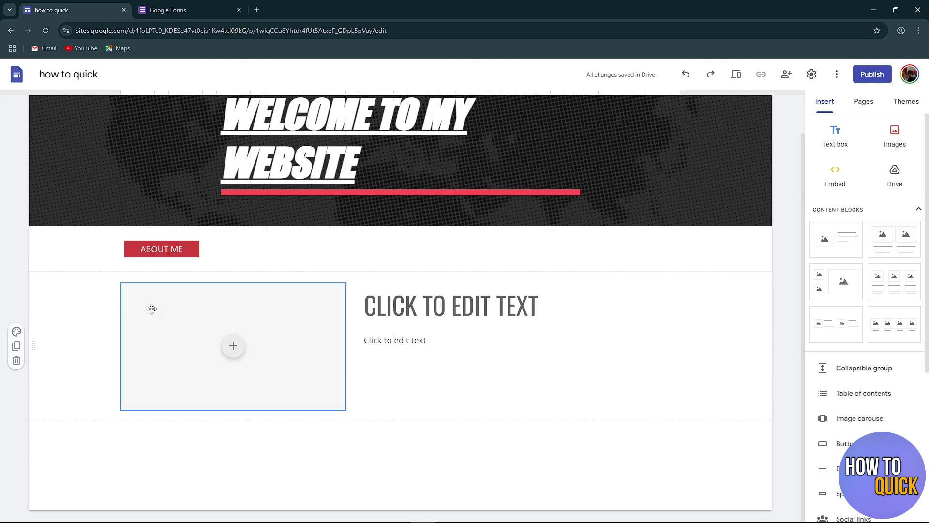
- Title the block "AN INTRODUCTION ABOUT MYSELF" and enter "Hi, i'm HOW TO QUICK here to help you through thick and thin!" below it
left_click(424, 309)
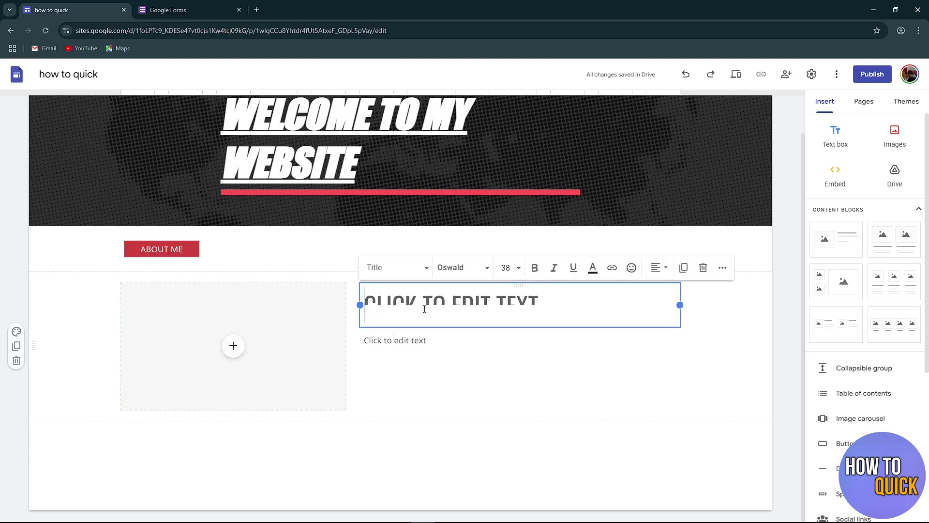
type("AN INTRO")
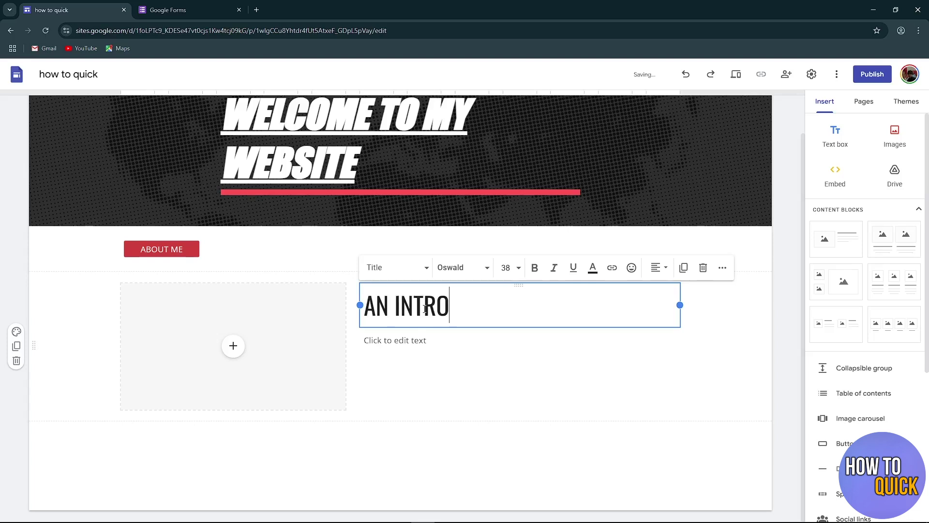
type("DUCTION ABOUT MYSEL")
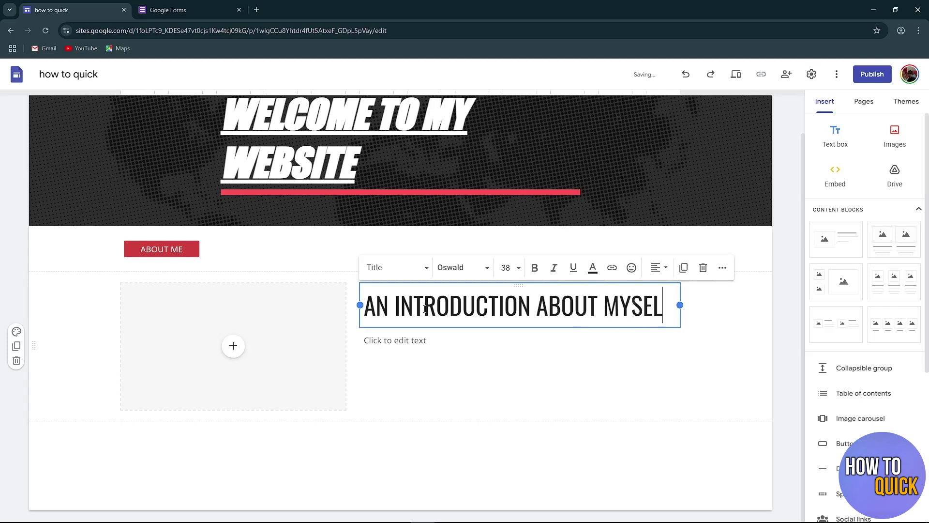
type("F")
left_click(388, 342)
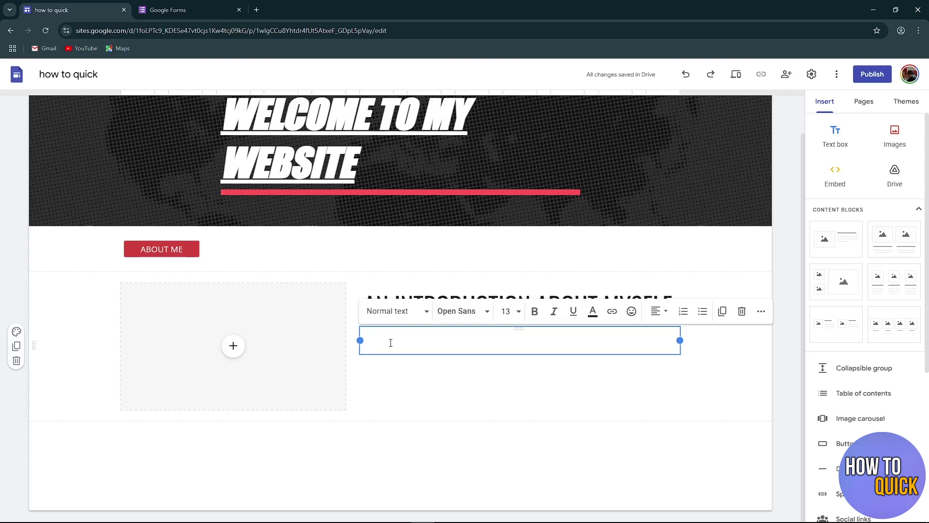
type("Hi, i'm HOW TO QUICK here to help you through thick and thin!")
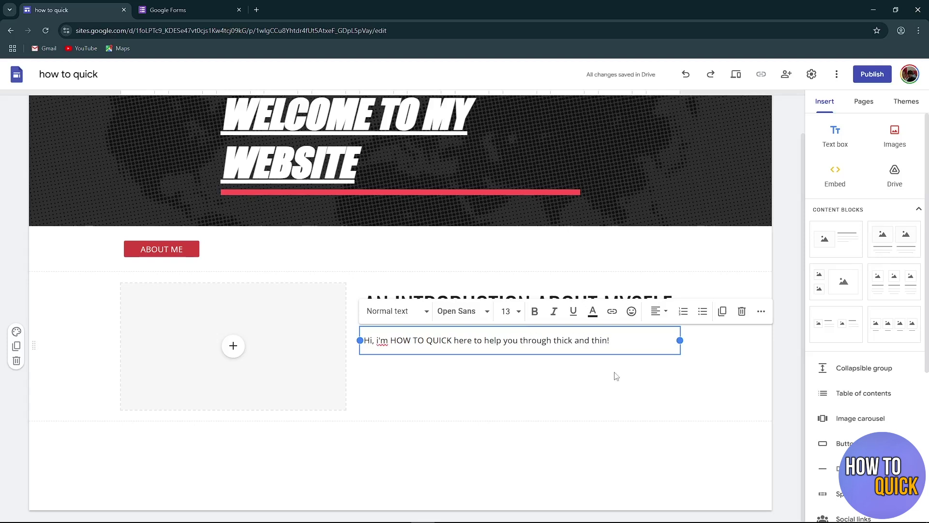
- Format the introduction's body text in Impact at size 18 and its heading in Impact
left_click_drag(613, 345, 359, 340)
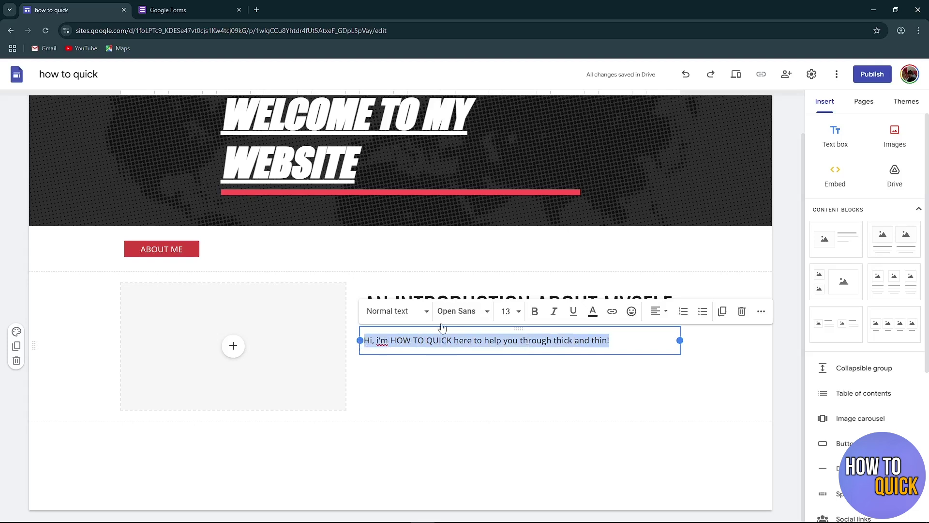
left_click(486, 312)
scroll(476, 382, "down", 2)
scroll(479, 362, "down", 3)
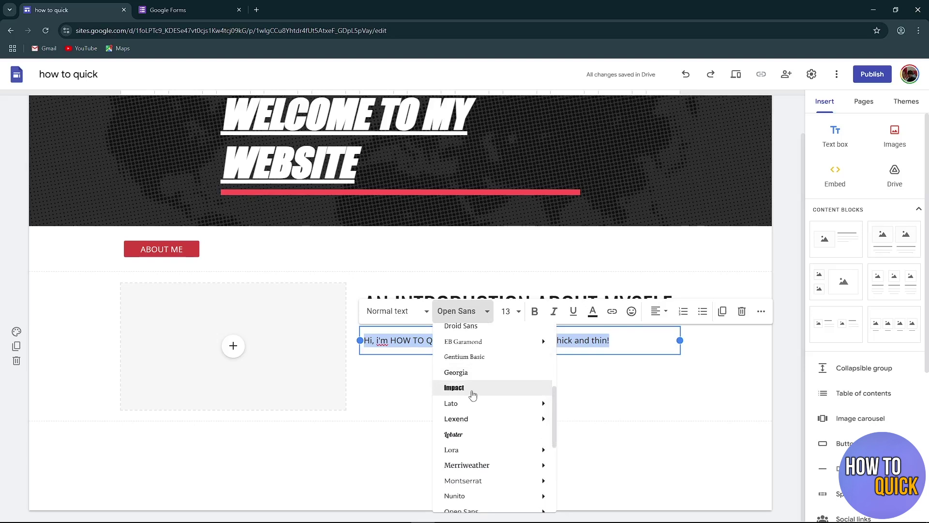
left_click(473, 393)
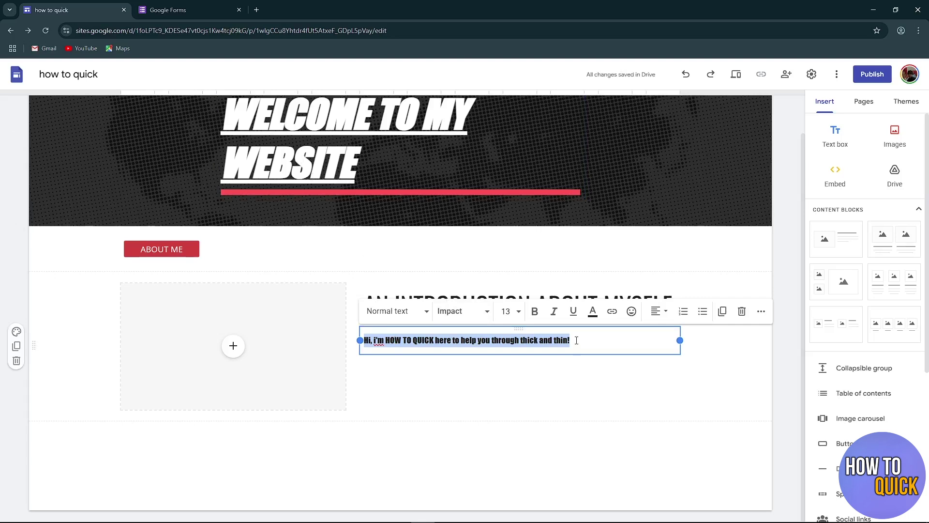
left_click(505, 311)
left_click(505, 231)
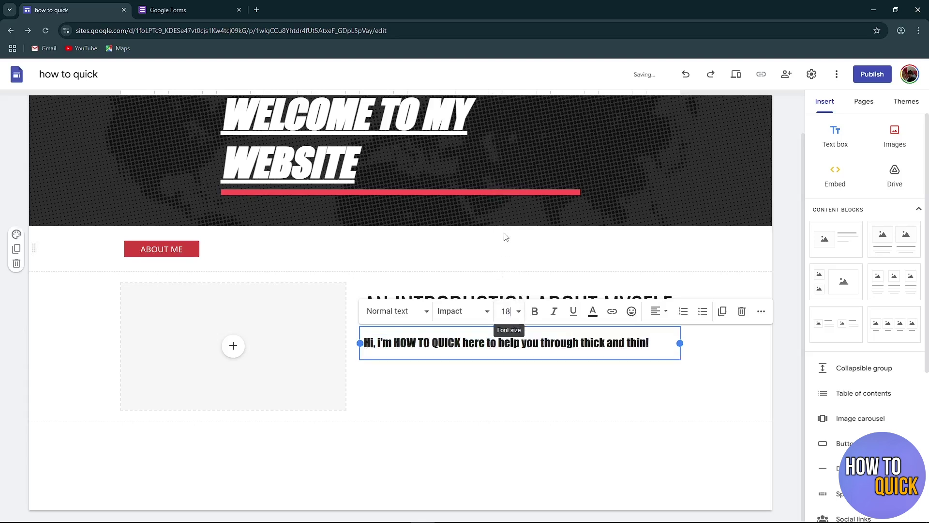
left_click_drag(670, 309, 352, 314)
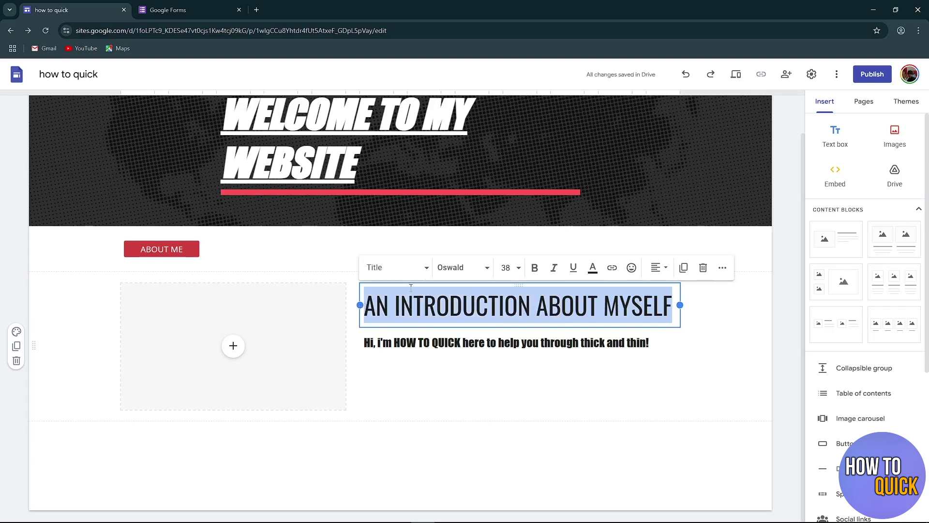
left_click(233, 362)
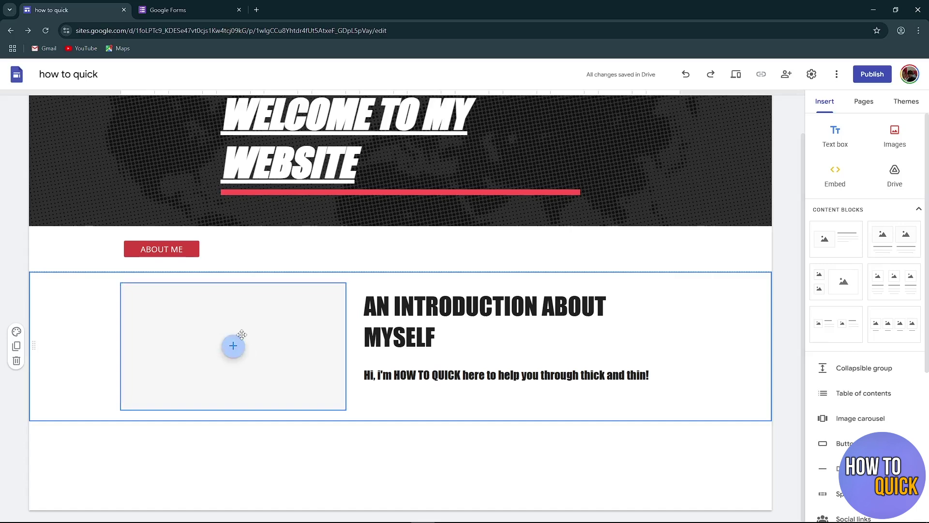
- Upload the picture IMG_2304 from the chrome downloads folder into the block's image placeholder
left_click(233, 346)
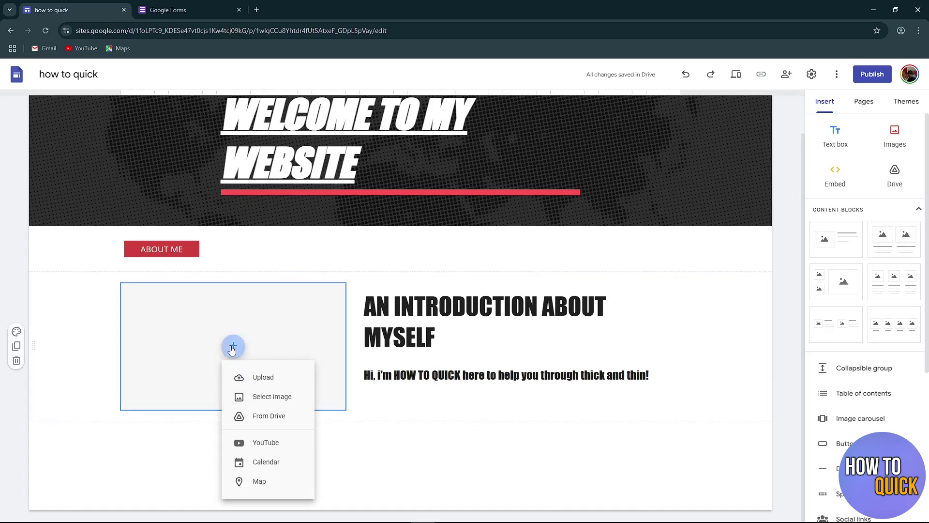
left_click(269, 384)
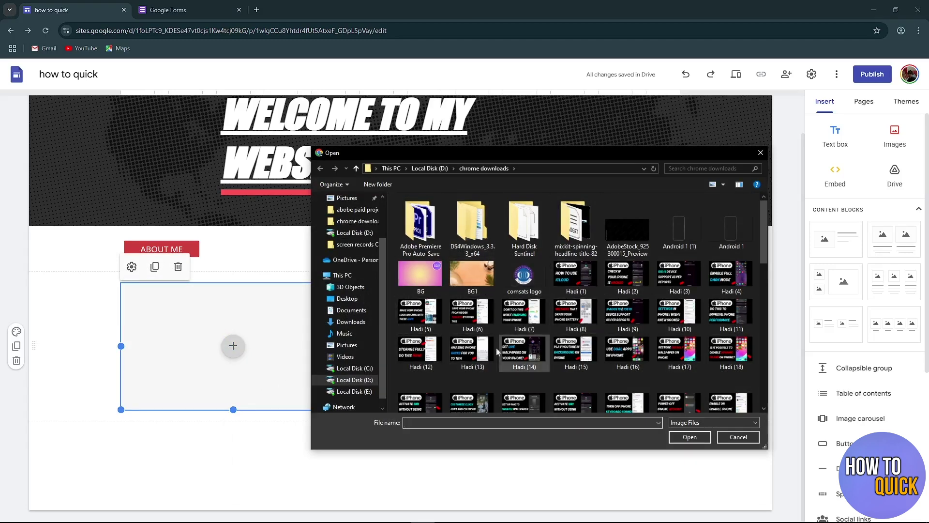
scroll(561, 319, "down", 10)
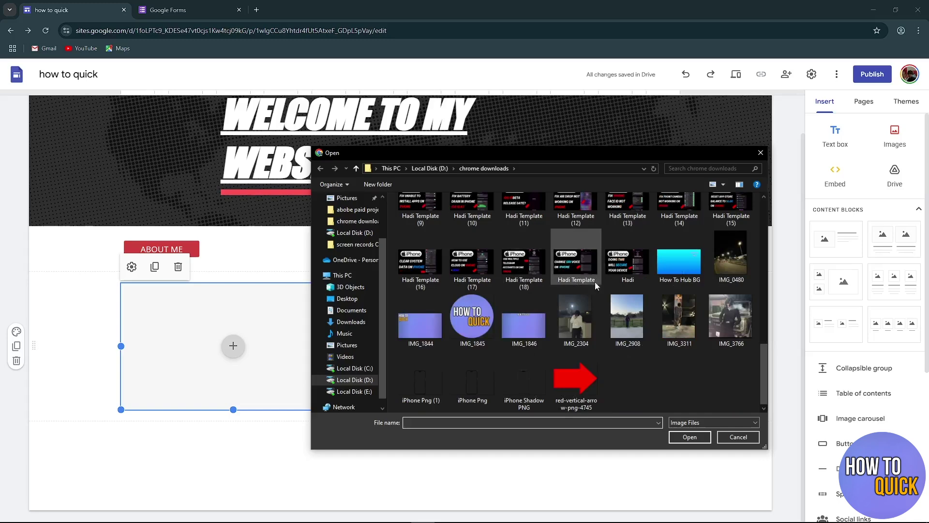
double_click(585, 325)
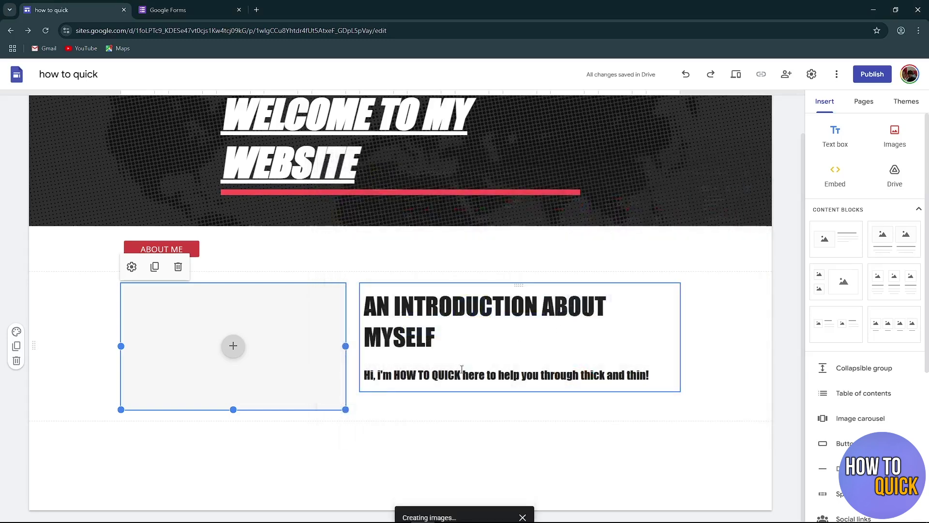
left_click(394, 262)
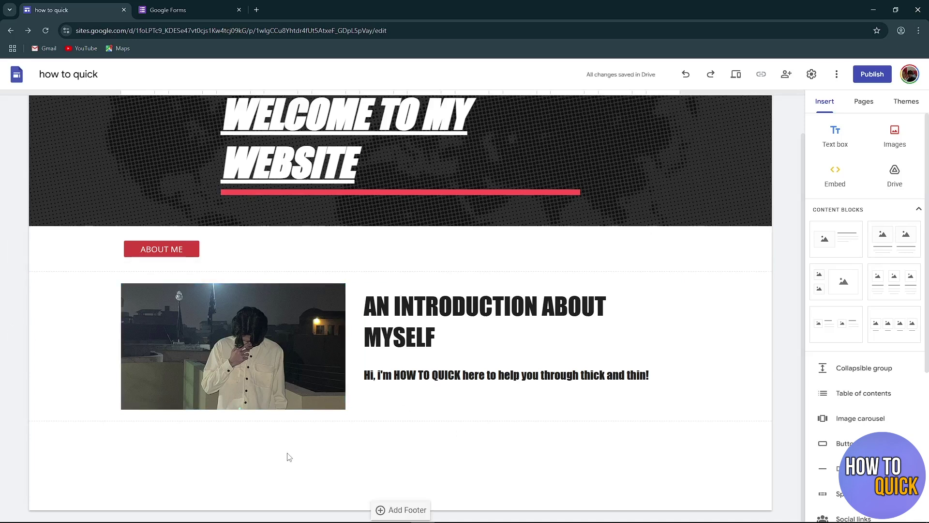
- Move the ABOUT ME button beneath the introduction's body text and underline the heading "AN INTRODUCTION ABOUT MYSELF"
left_click_drag(161, 248, 493, 403)
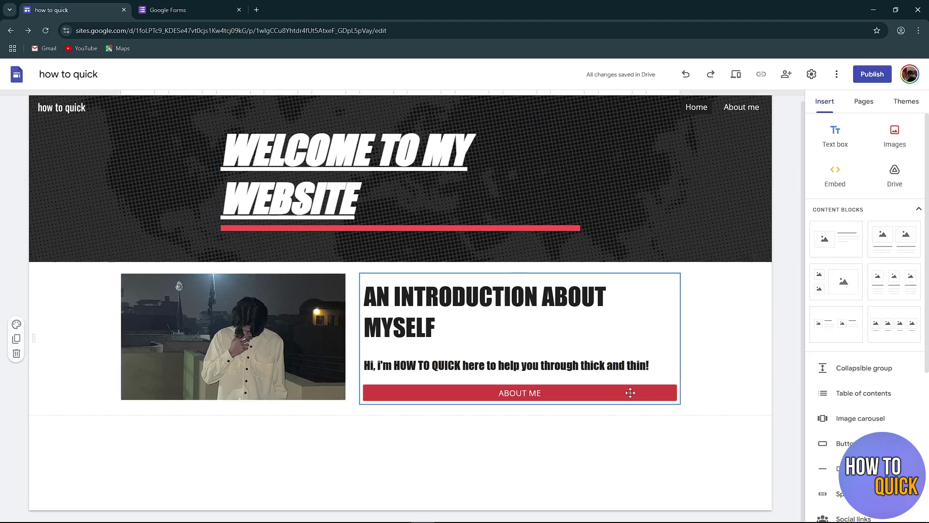
key("ctrl+u")
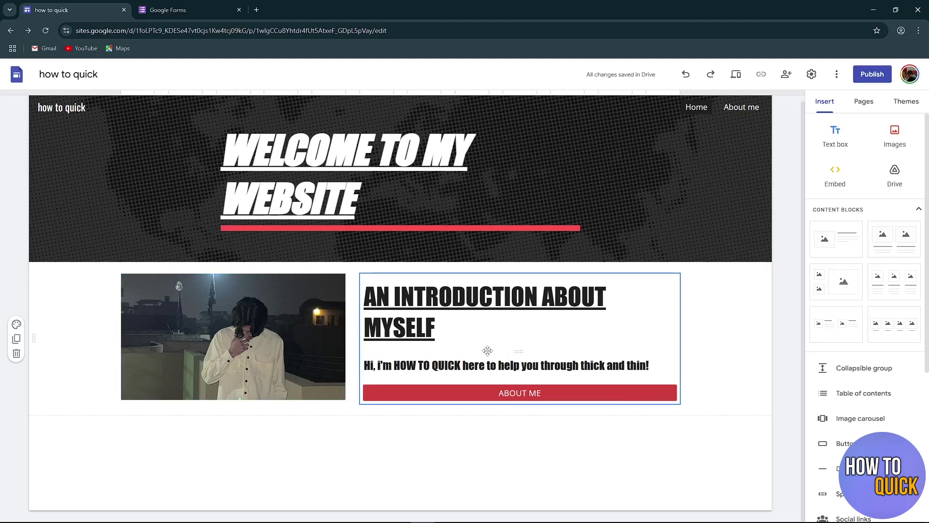
scroll(854, 301, "down", 1)
scroll(853, 301, "up", 1)
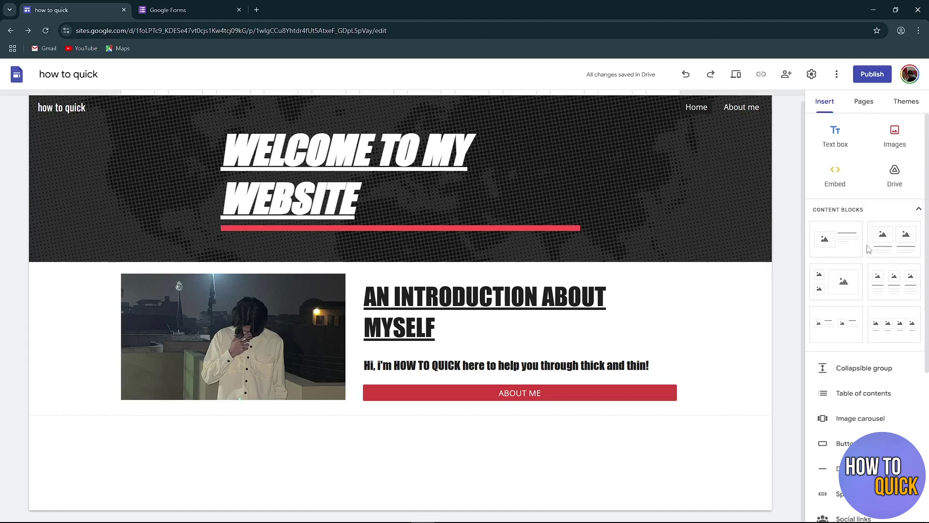
- Insert the content block with two side-by-side images, each with a heading and text underneath, below the introduction
left_click(894, 244)
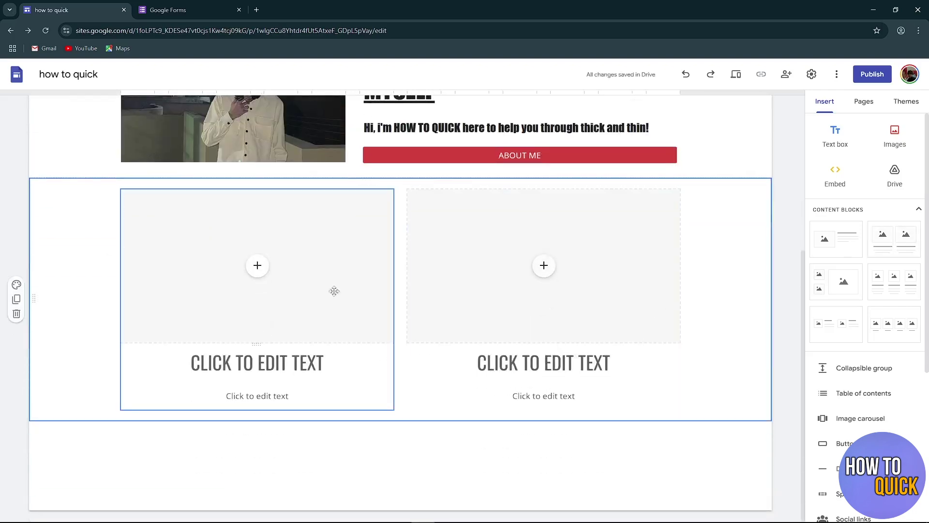
scroll(449, 278, "up", 5)
scroll(449, 278, "down", 5)
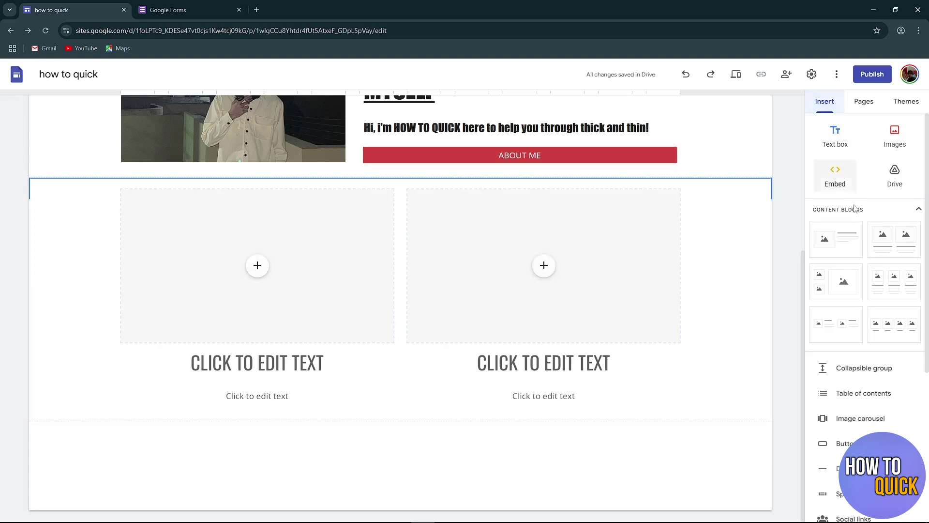
- Insert the YouTube video "test" with 19 views from My Channel below the two-image block
scroll(866, 262, "down", 5)
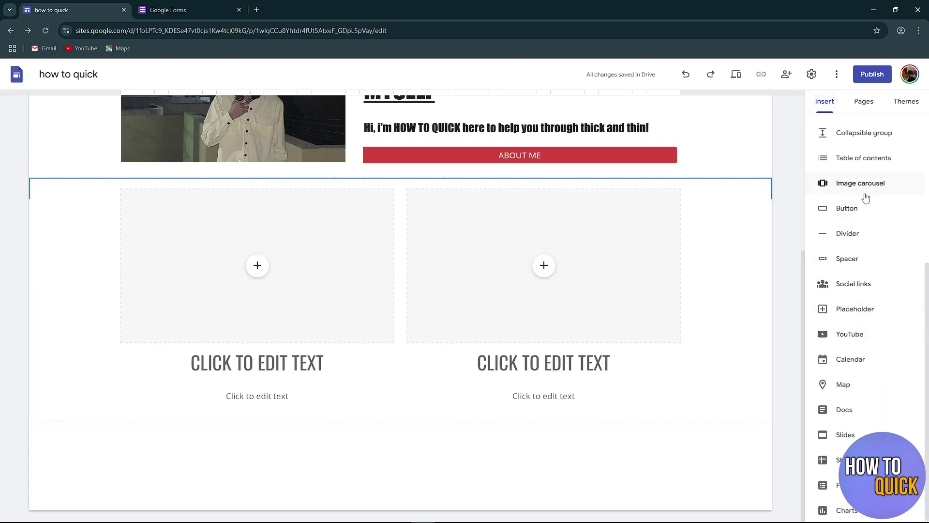
left_click(850, 333)
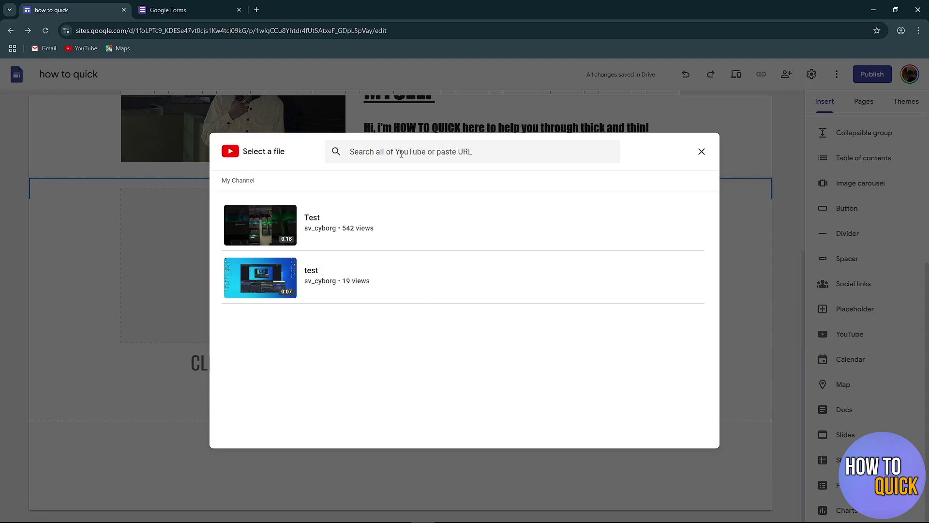
left_click(423, 153)
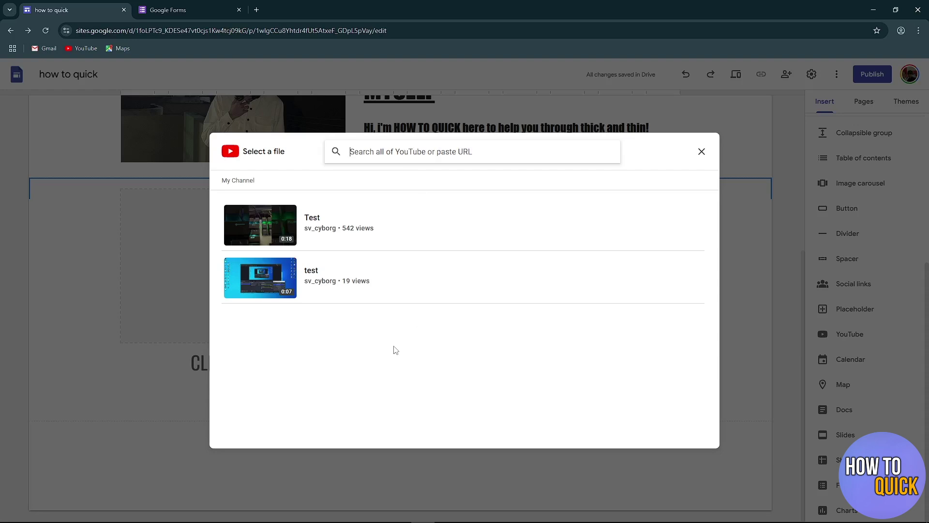
left_click(349, 282)
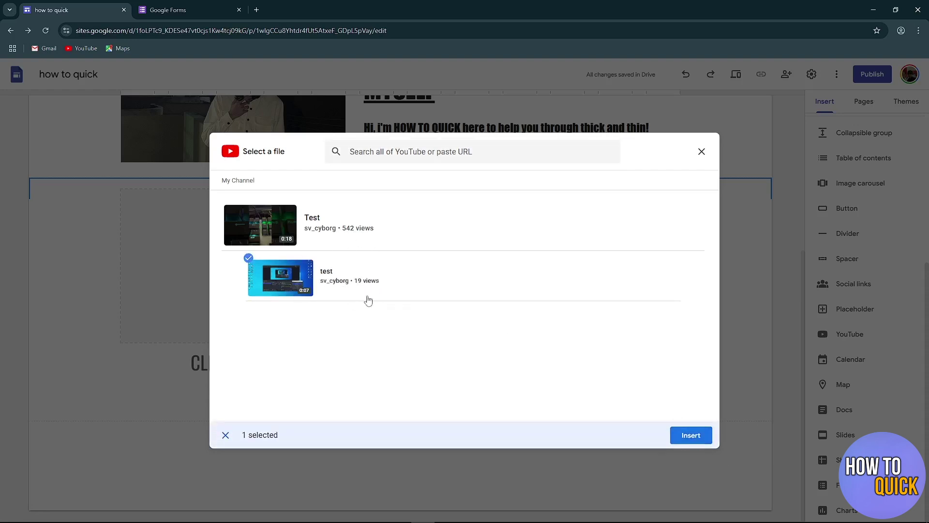
left_click(691, 443)
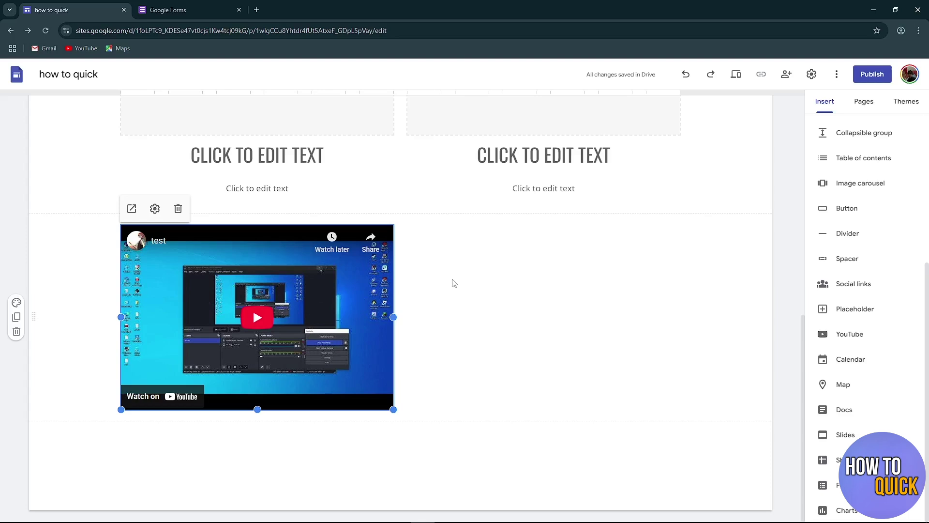
- Add a text box beside the video reading "here is a demonstration of the digital services we provide :0" in underlined dark red Impact, size 24
double_click(473, 275)
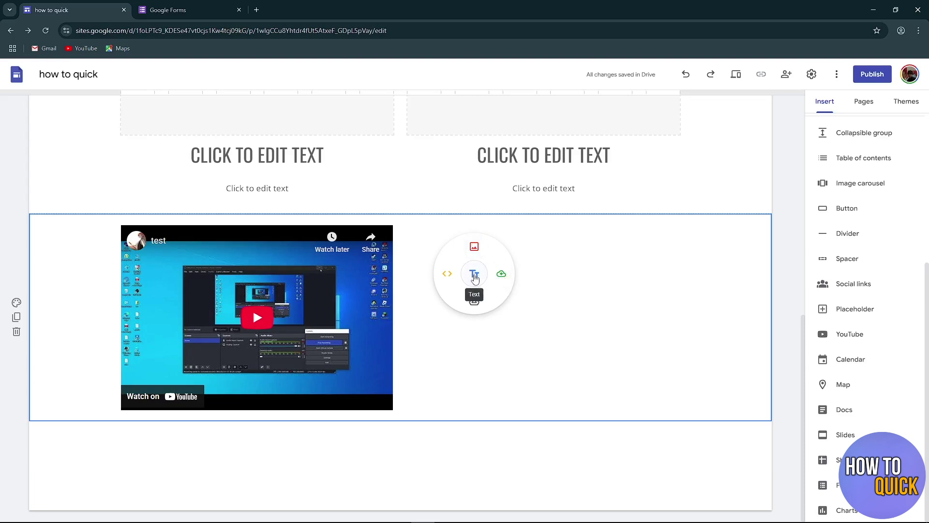
left_click(474, 275)
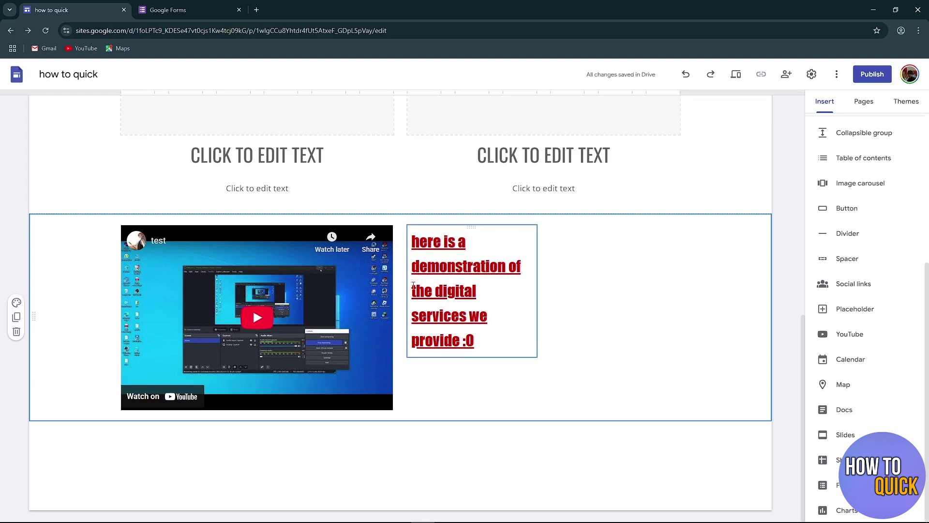
left_click_drag(486, 342, 414, 241)
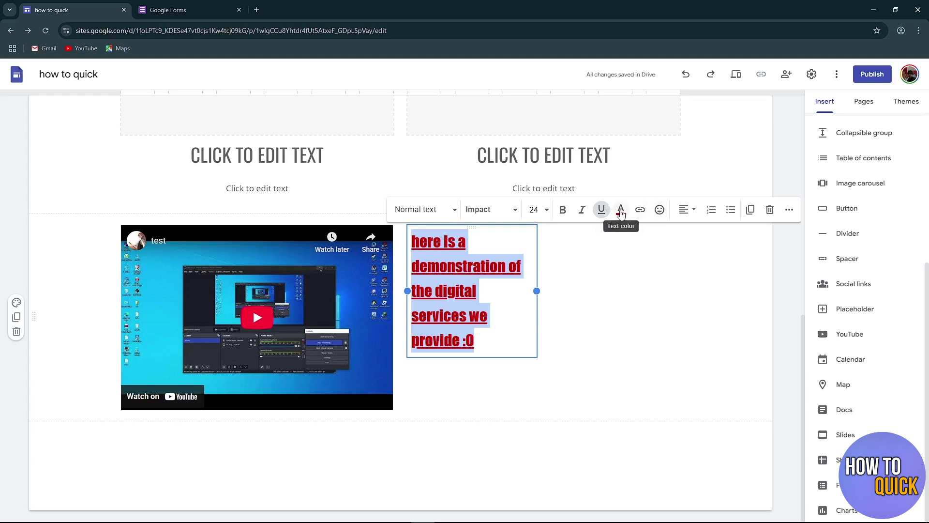
left_click(621, 211)
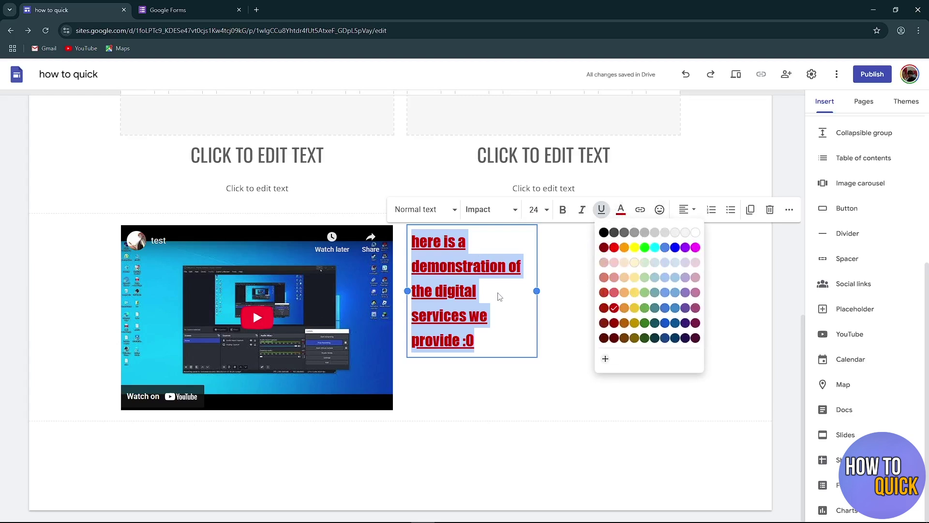
left_click(529, 405)
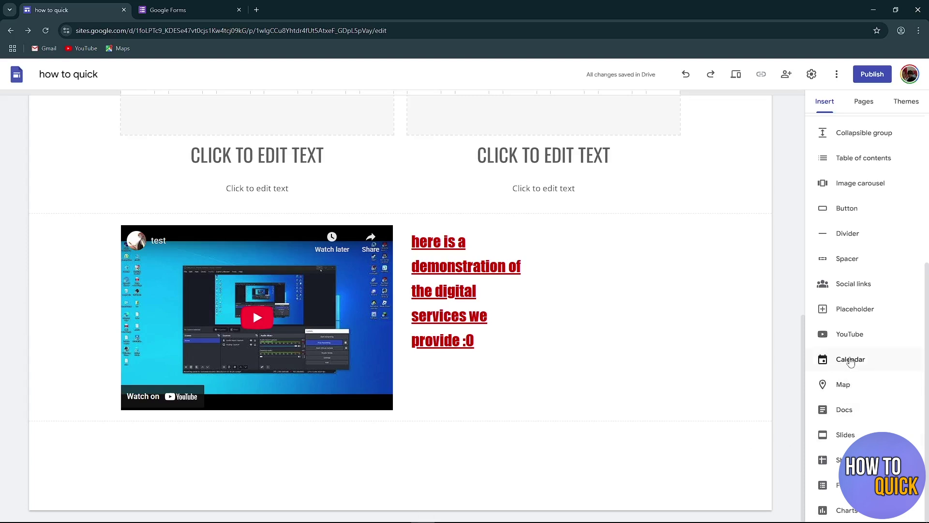
- Insert the calendar "the p prr" in a new section below the video
left_click(850, 360)
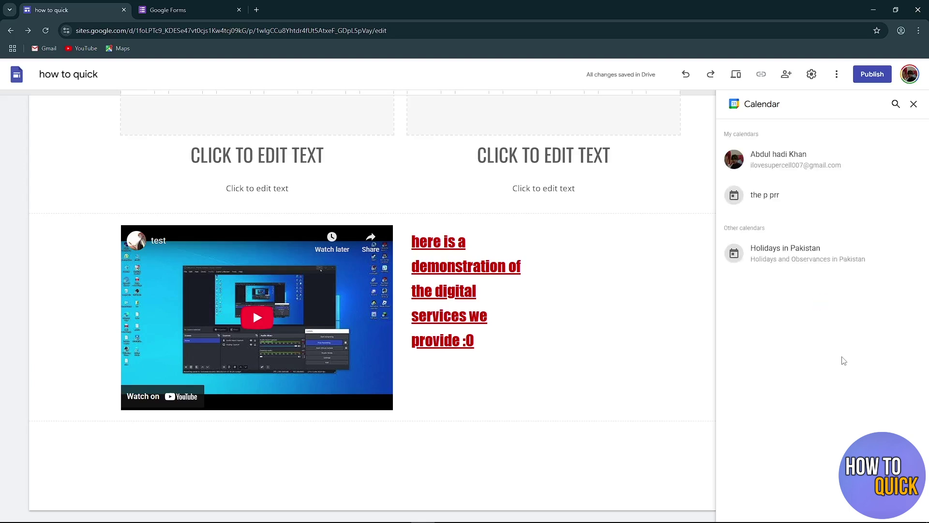
left_click(785, 196)
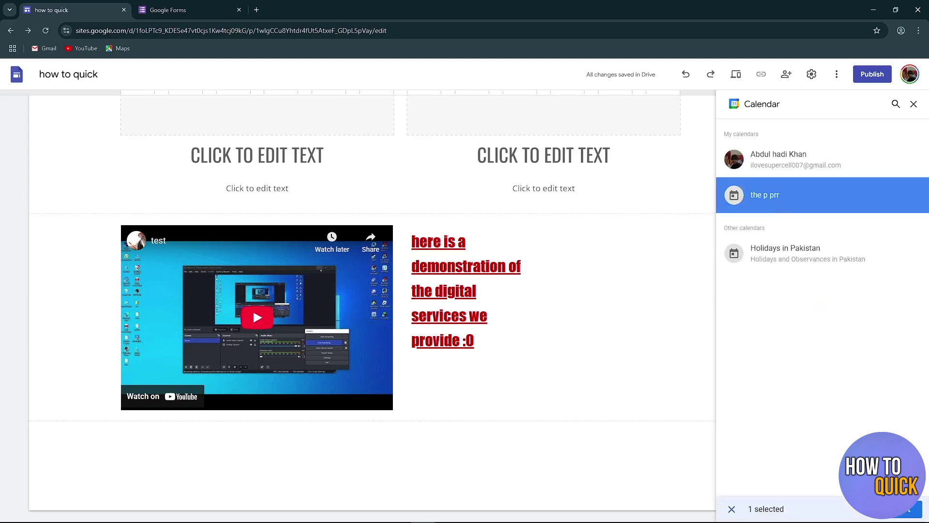
left_click(907, 513)
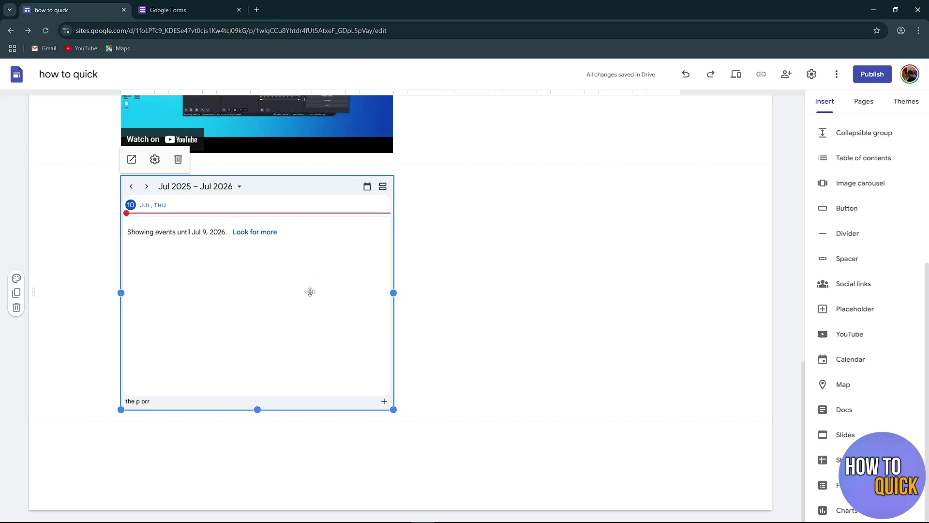
left_click(445, 470)
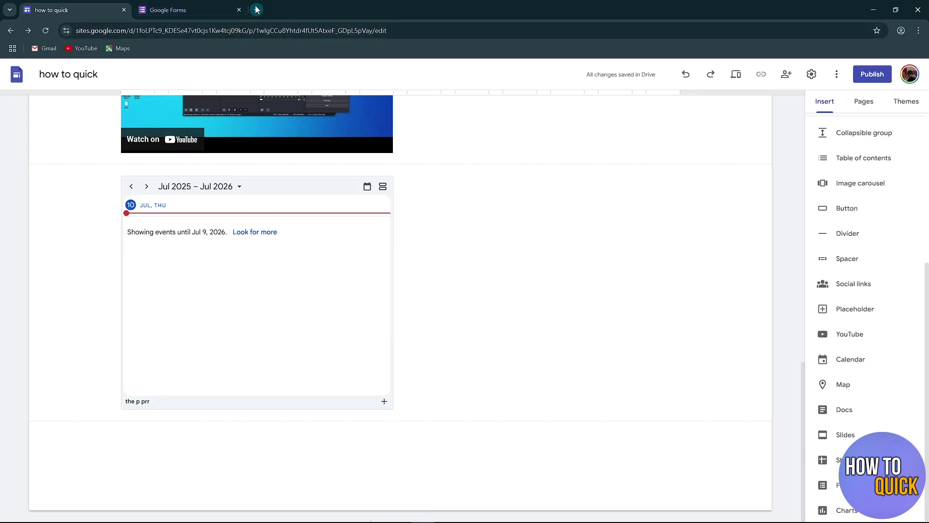
- Switch to Google Forms and open the existing Contact Information form from the recent forms
left_click(194, 10)
left_click_drag(76, 32, 122, 47)
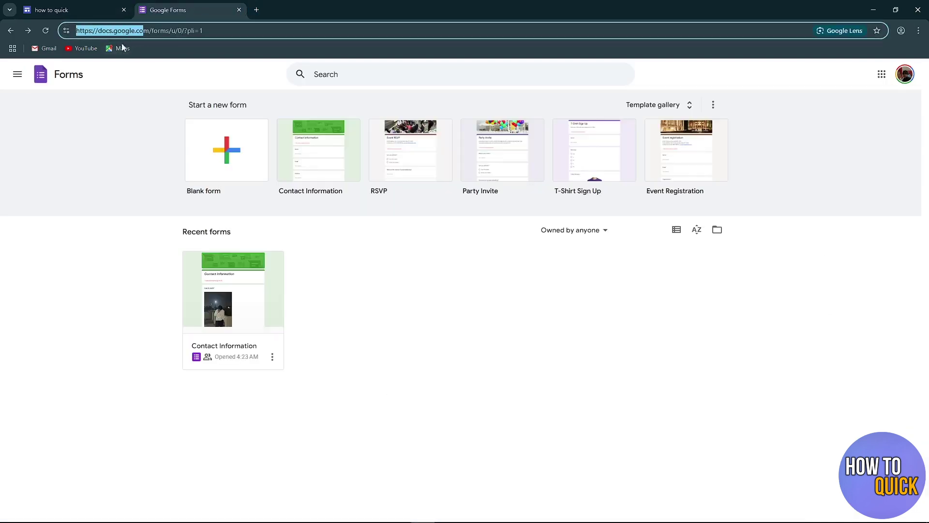
left_click(117, 117)
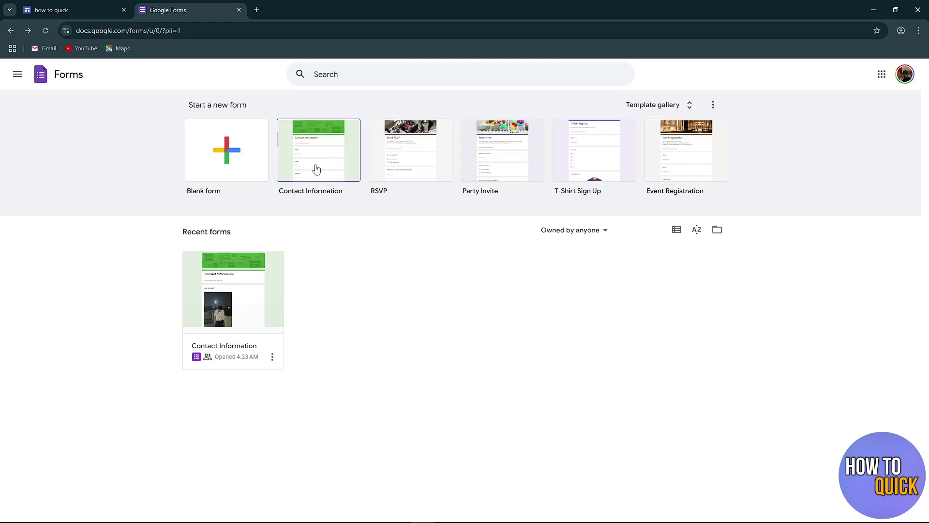
left_click(248, 301)
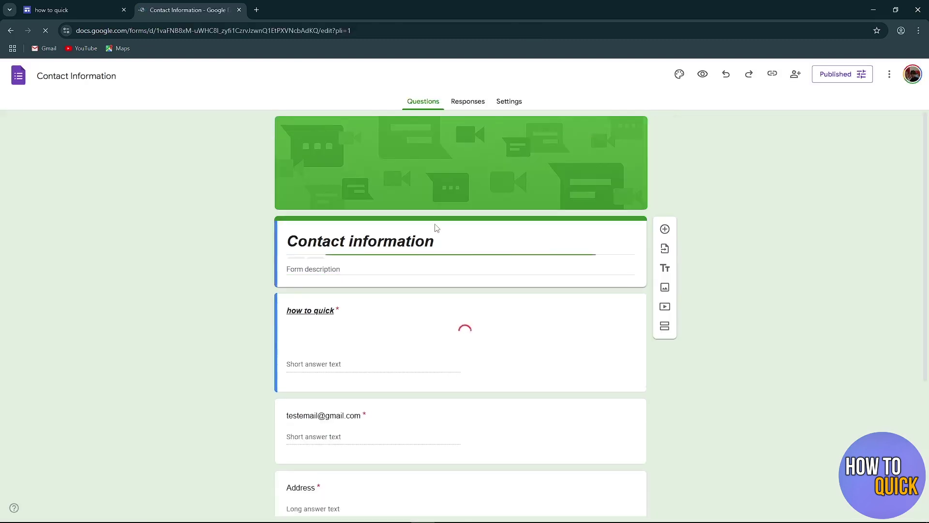
- Look through the form's questions and copy its responder link without shortening the URL
scroll(470, 239, "down", 7)
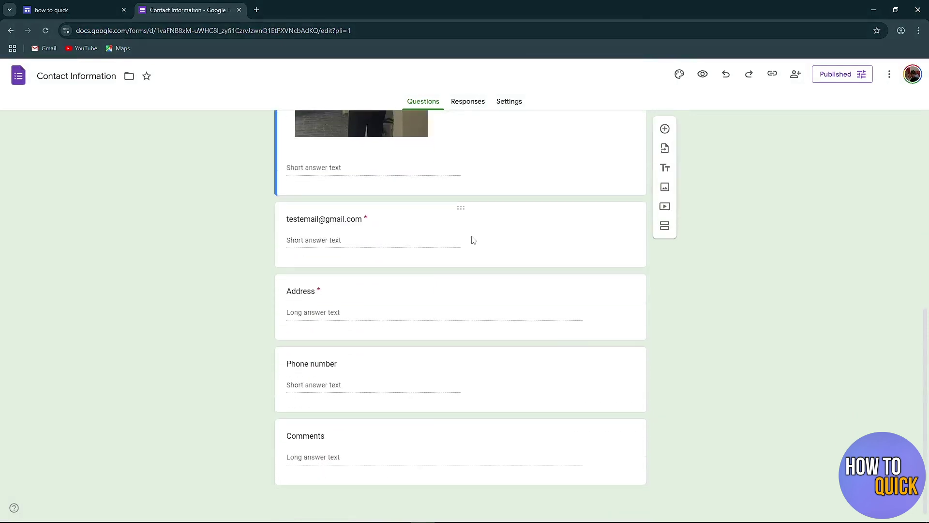
scroll(438, 272, "up", 3)
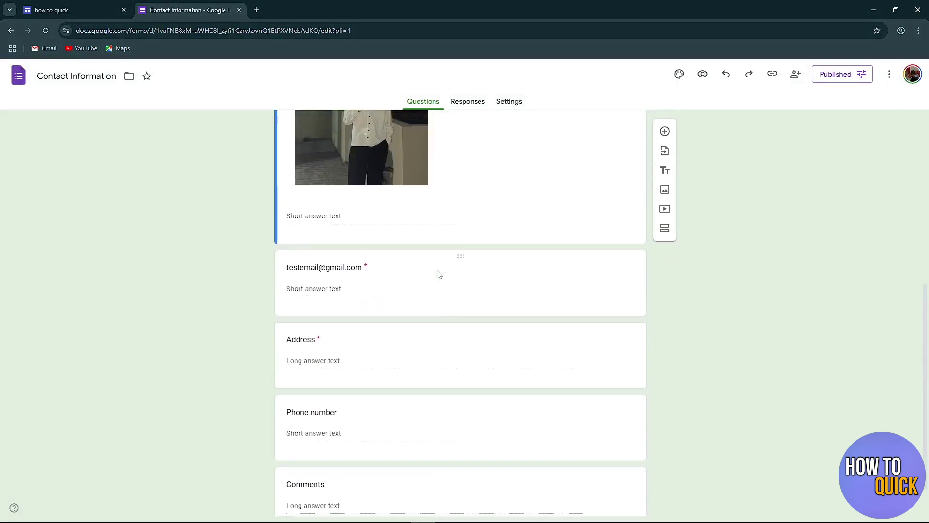
scroll(439, 275, "up", 4)
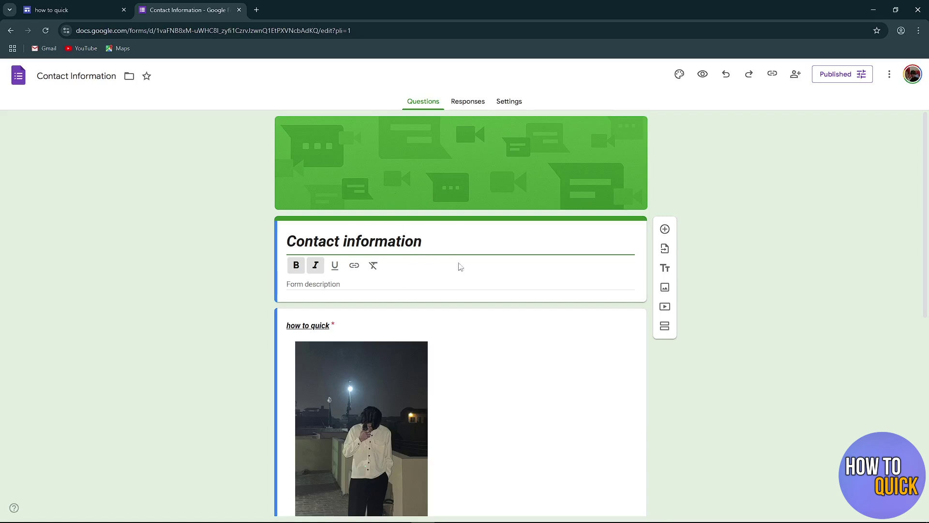
scroll(422, 256, "down", 1)
scroll(421, 245, "up", 1)
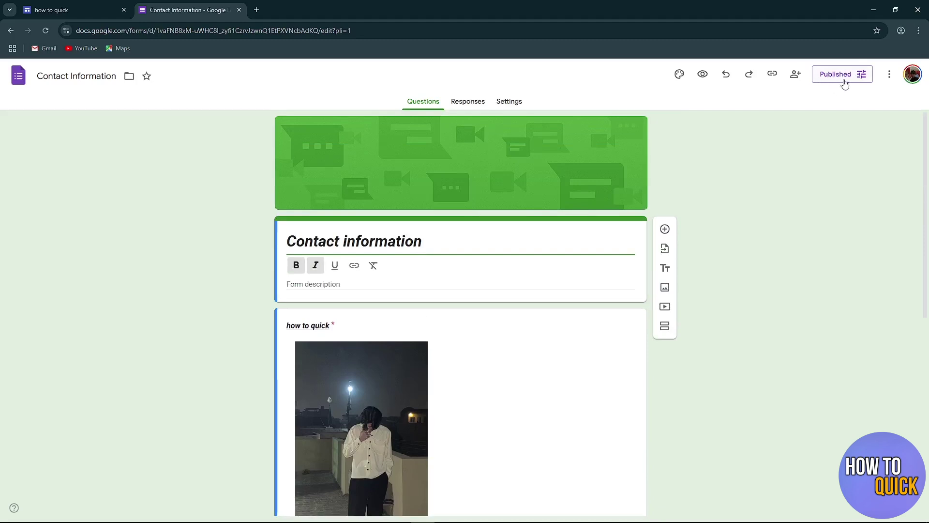
left_click(772, 77)
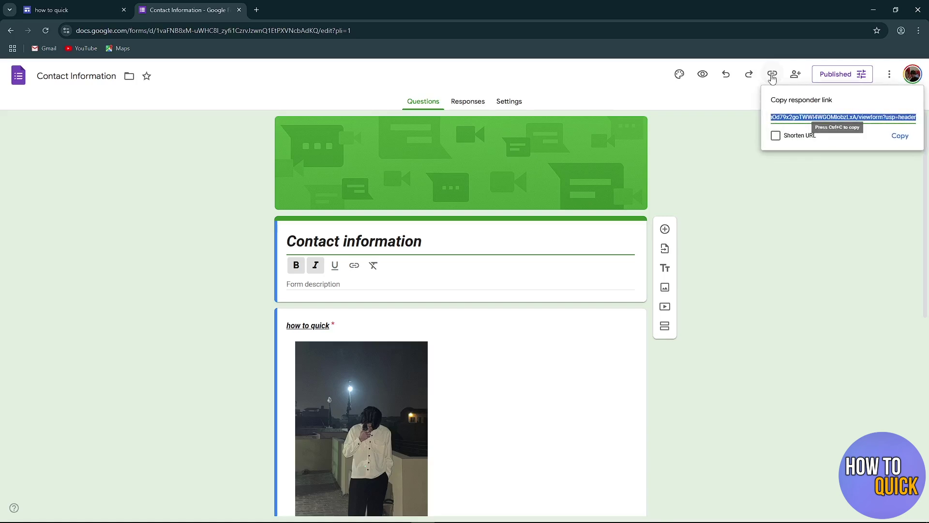
left_click(899, 136)
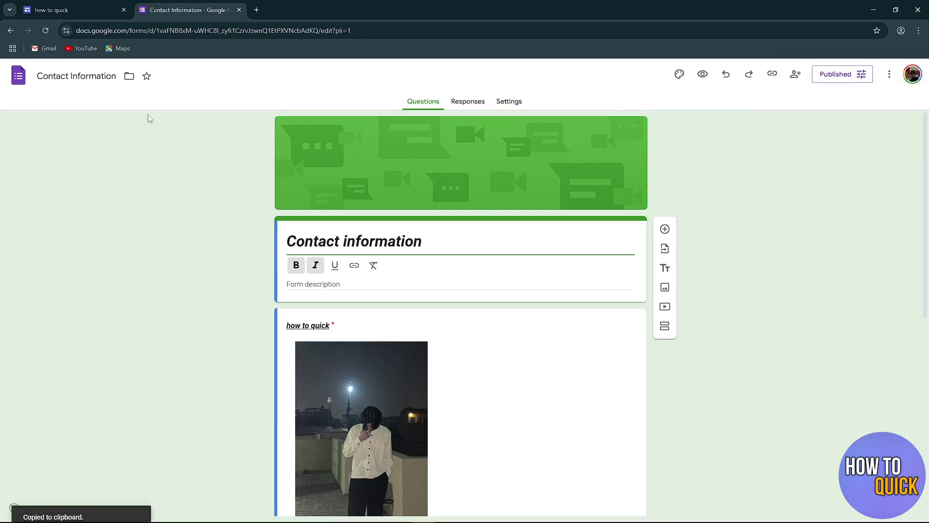
- Return to the "how to quick" site and insert the Contact Information form below the calendar
left_click(71, 5)
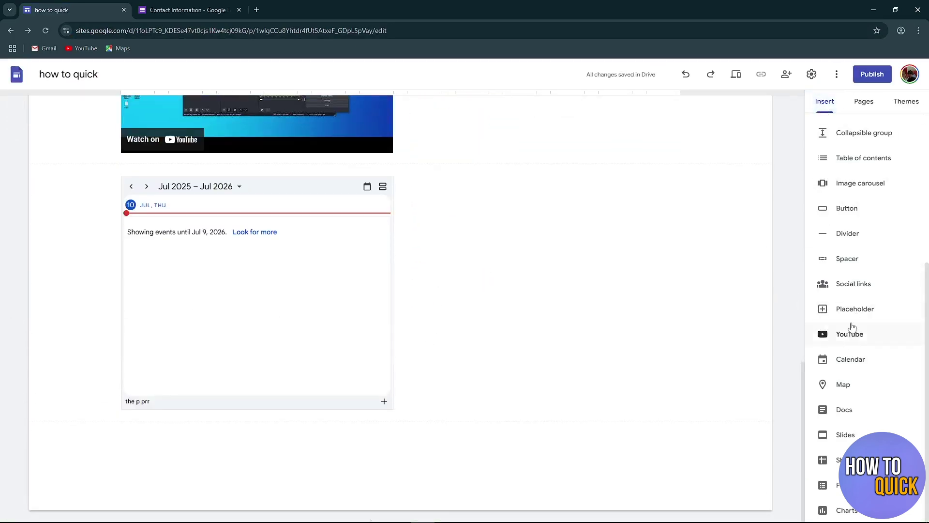
left_click(829, 485)
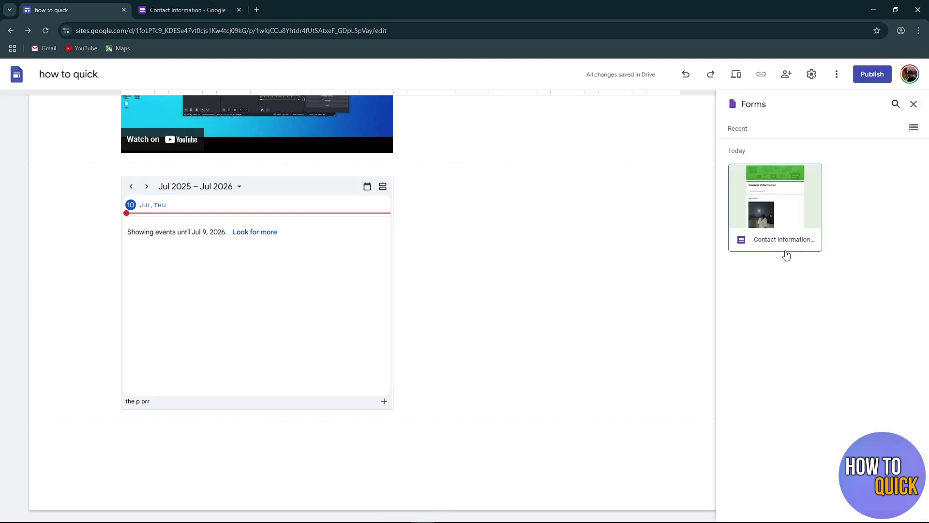
left_click(767, 211)
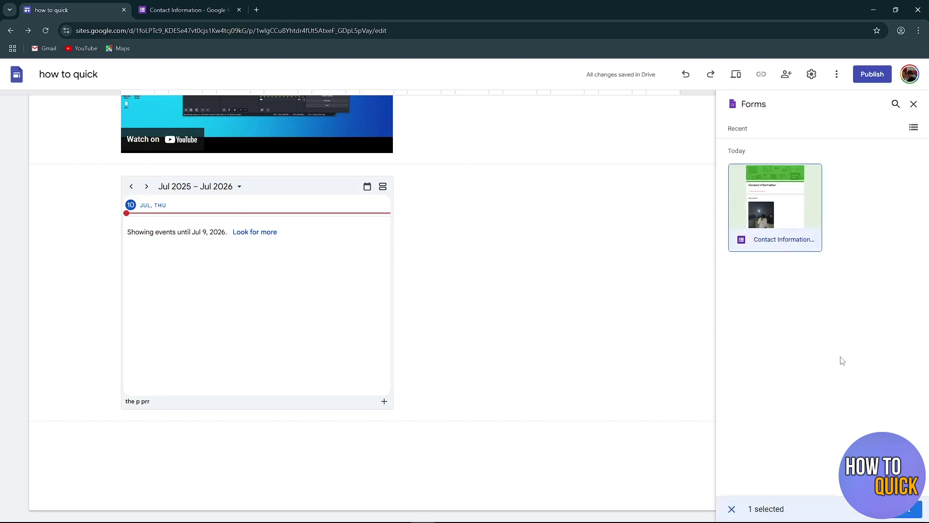
left_click(899, 512)
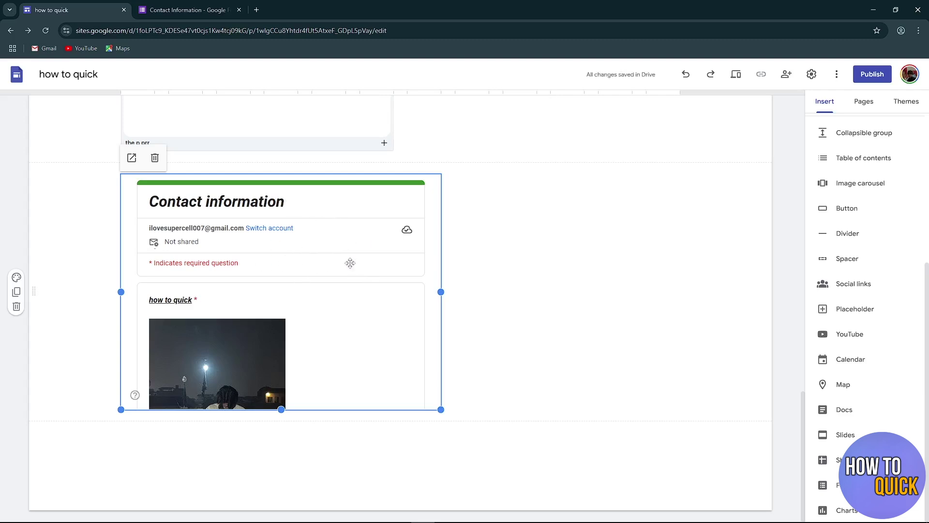
left_click(487, 335)
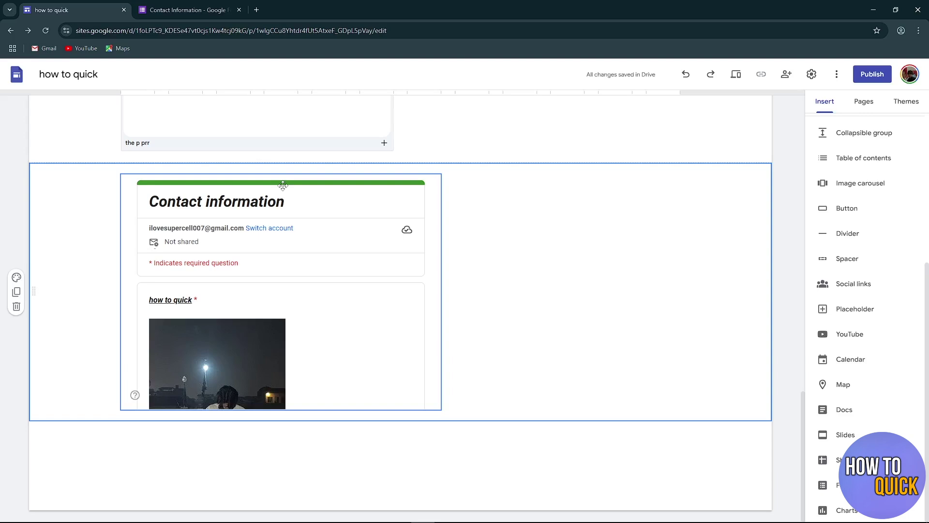
- Switch back to Google Forms and view the responses of the Contact Information form
left_click(215, 12)
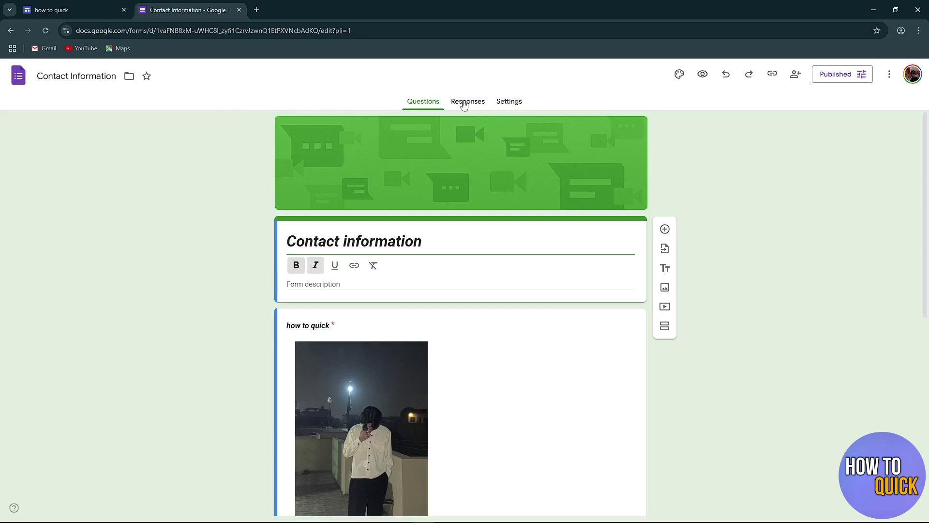
left_click(465, 103)
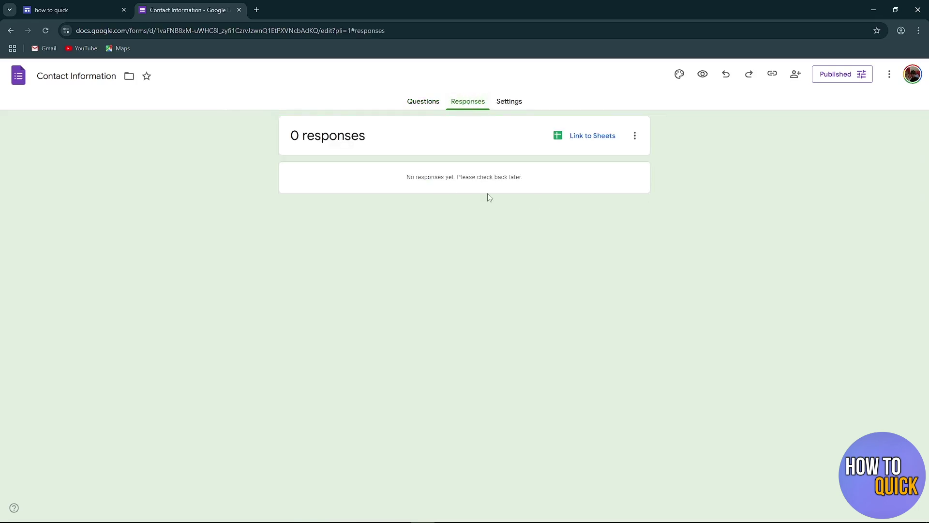
- Check the form's response count and return to the "how to quick" site to look over the page from the form upward
left_click_drag(366, 137, 260, 158)
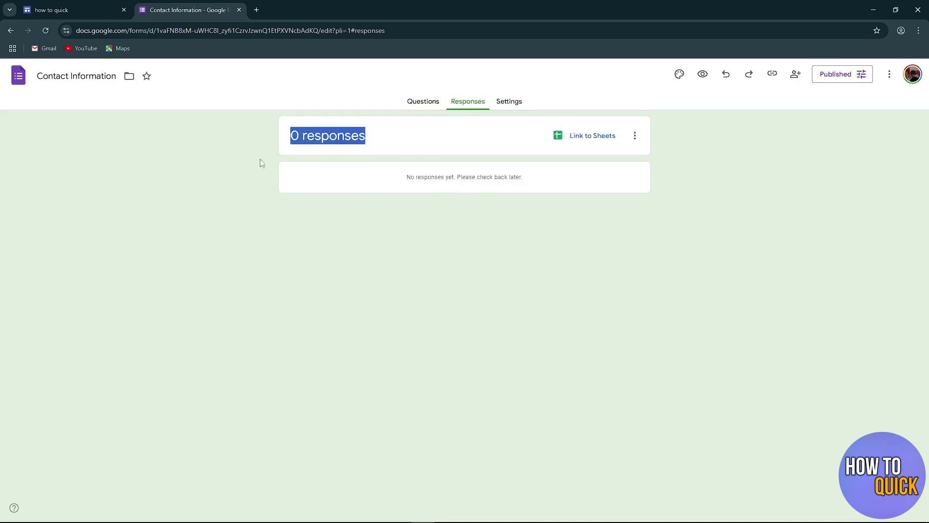
left_click(248, 172)
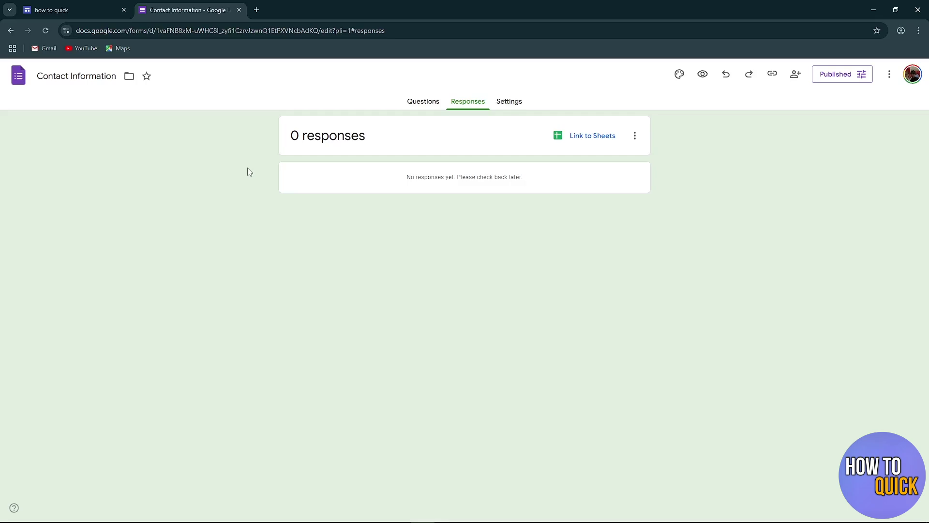
left_click(72, 10)
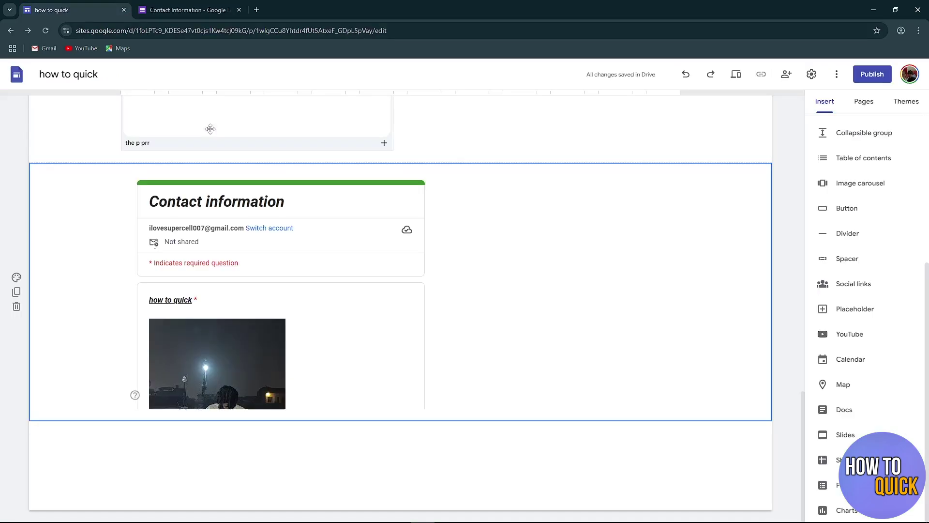
scroll(350, 289, "up", 20)
scroll(350, 288, "down", 6)
scroll(350, 289, "up", 5)
scroll(351, 289, "down", 14)
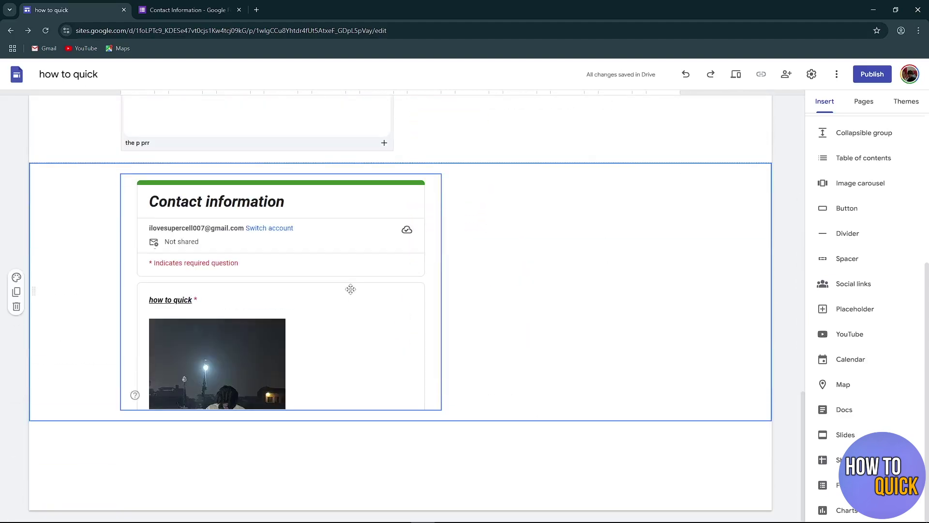
- Try the Side navigation mode in the site settings and set the mode back to Top
left_click(811, 75)
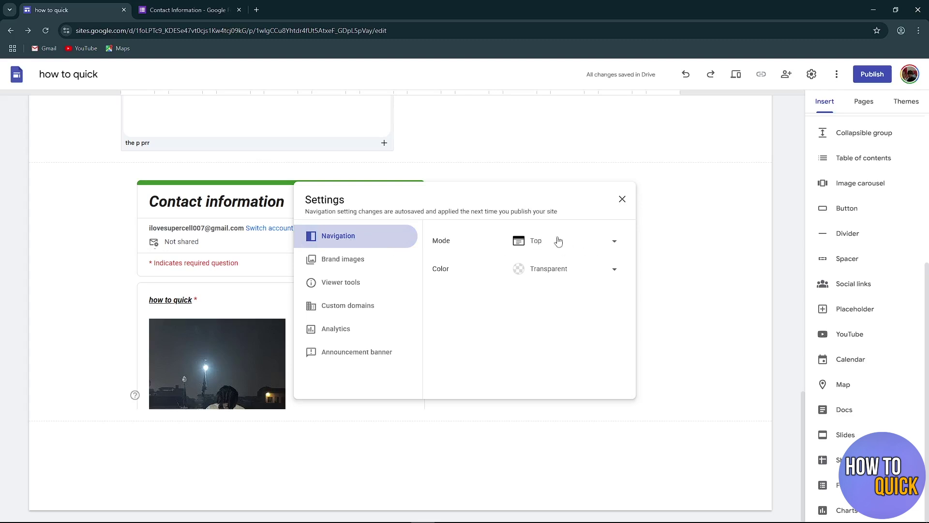
left_click(594, 249)
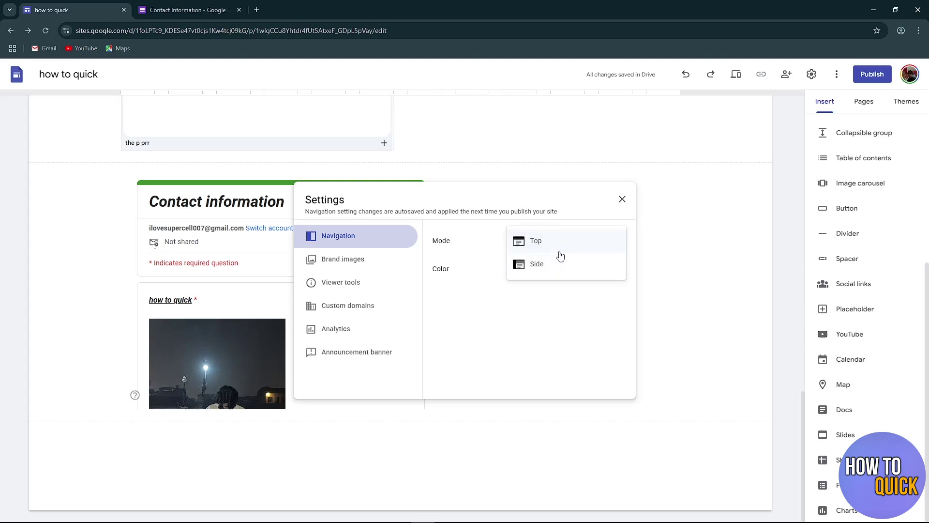
left_click(551, 265)
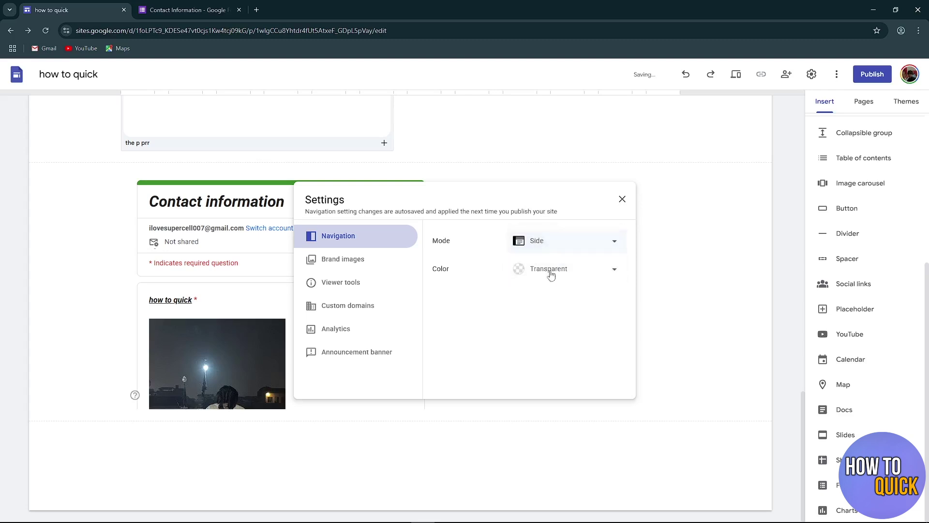
left_click(548, 243)
left_click(538, 225)
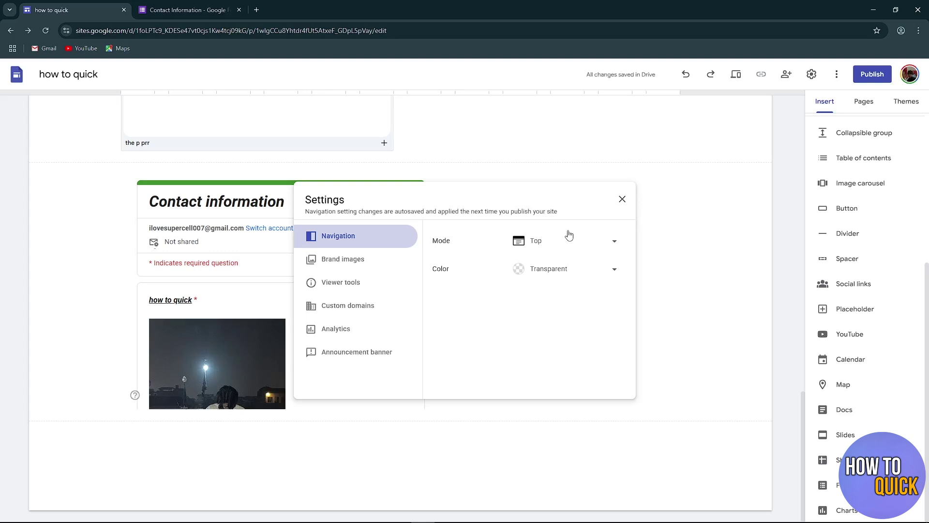
left_click(623, 199)
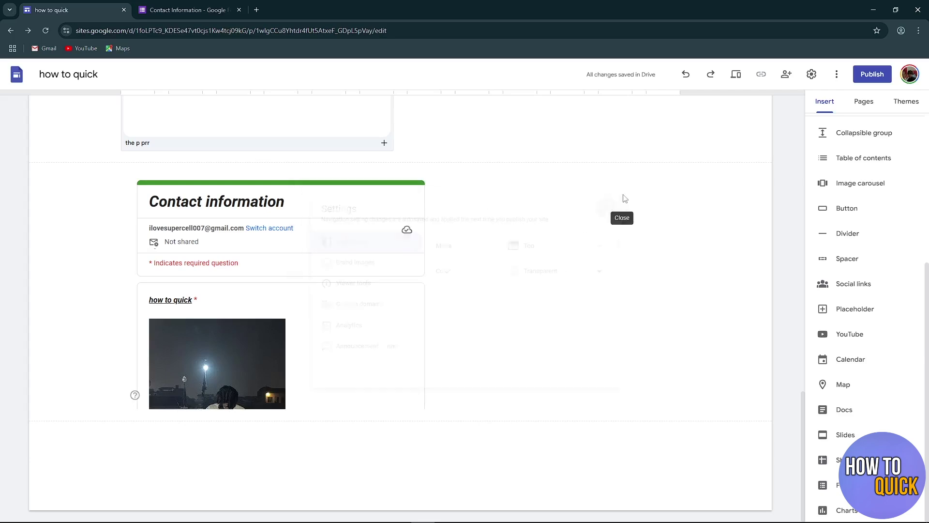
- Add a footer below the contact form section, leaving its text box empty
scroll(437, 202, "up", 5)
scroll(437, 202, "down", 5)
mouse_move(397, 505)
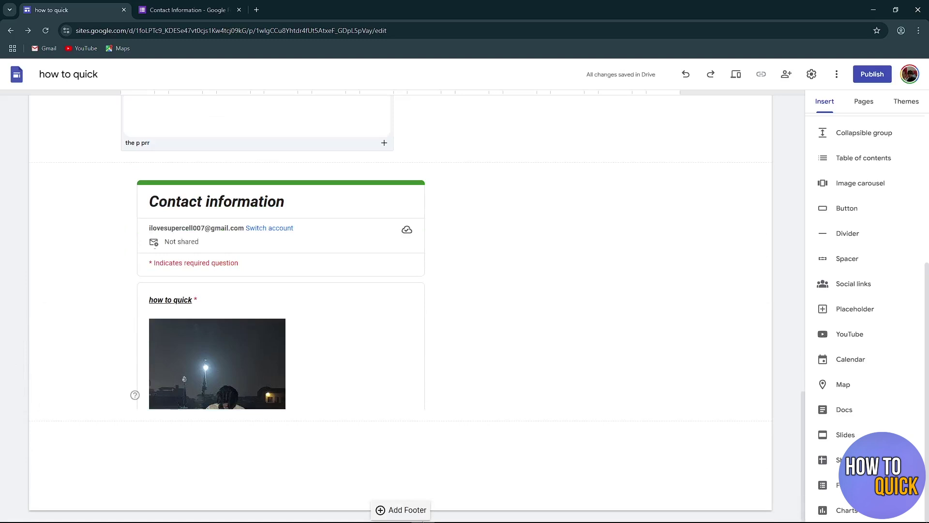
left_click(410, 511)
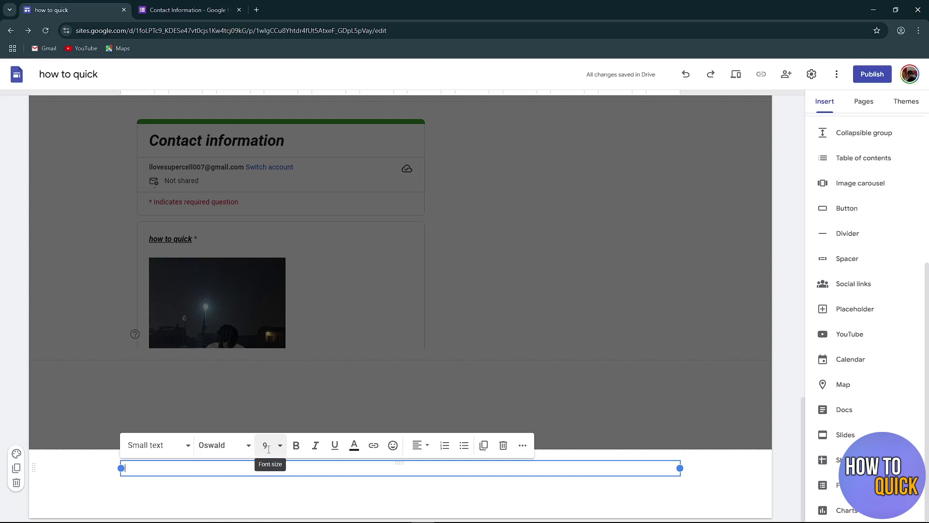
left_click(290, 412)
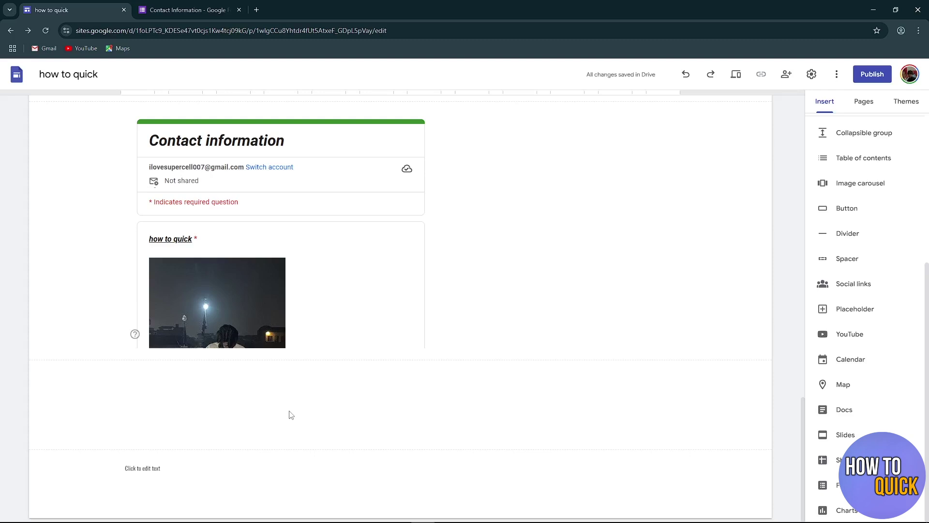
- Publish the site to the web with the address how-to-quick, viewable by anyone
left_click(873, 75)
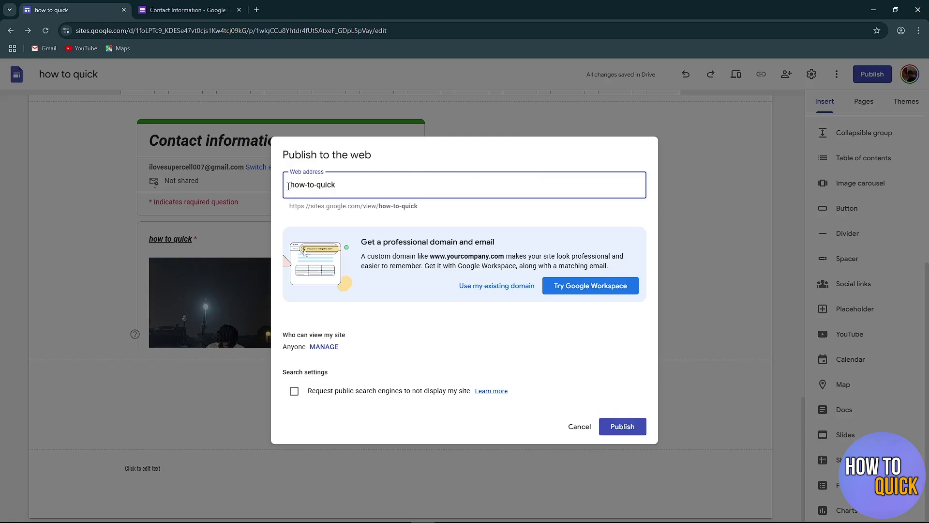
left_click_drag(289, 186, 345, 178)
left_click(345, 179)
left_click(621, 427)
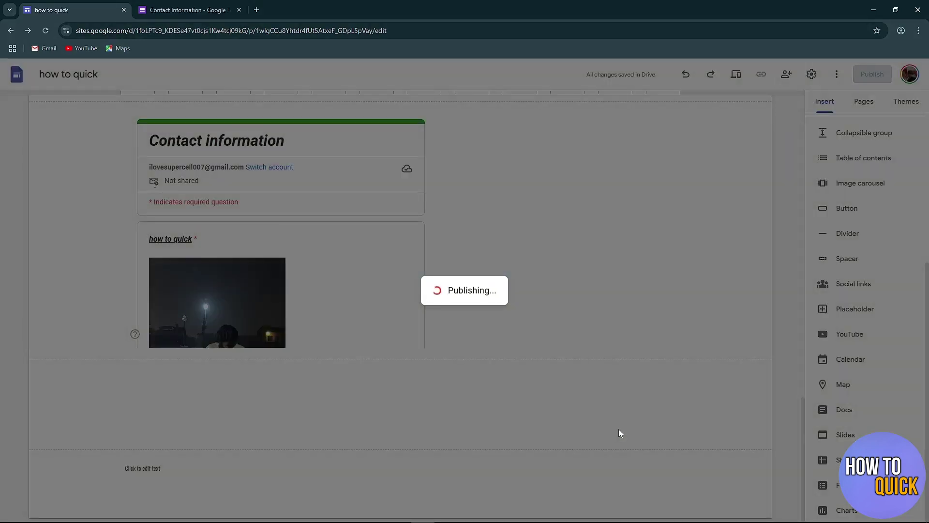